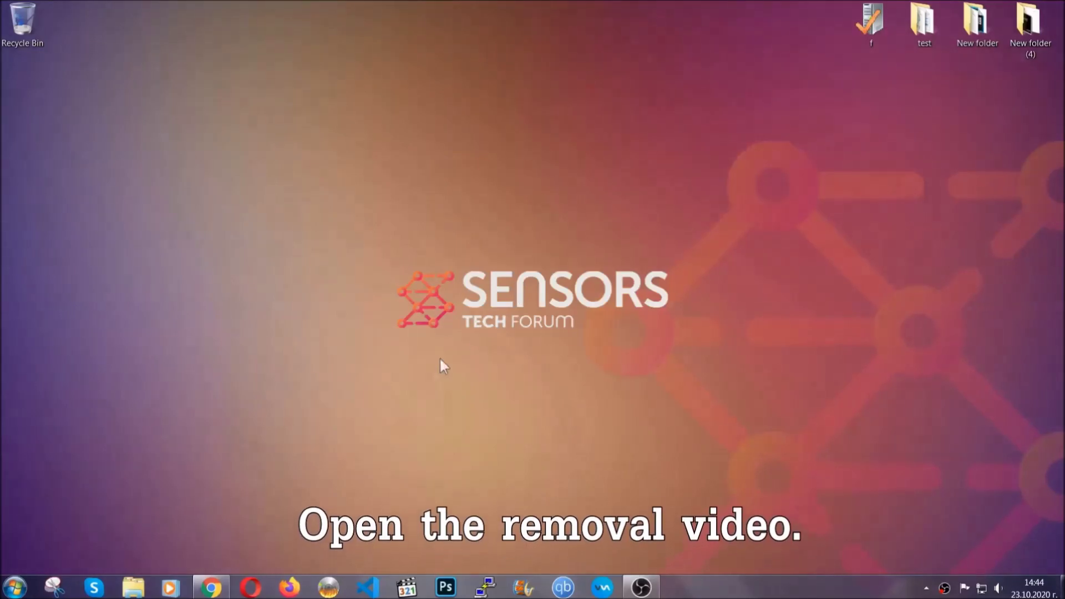
Step: Open the 'How to Remove a Ransomware Virus (Windows)' YouTube video from the desktop shortcut
click(211, 589)
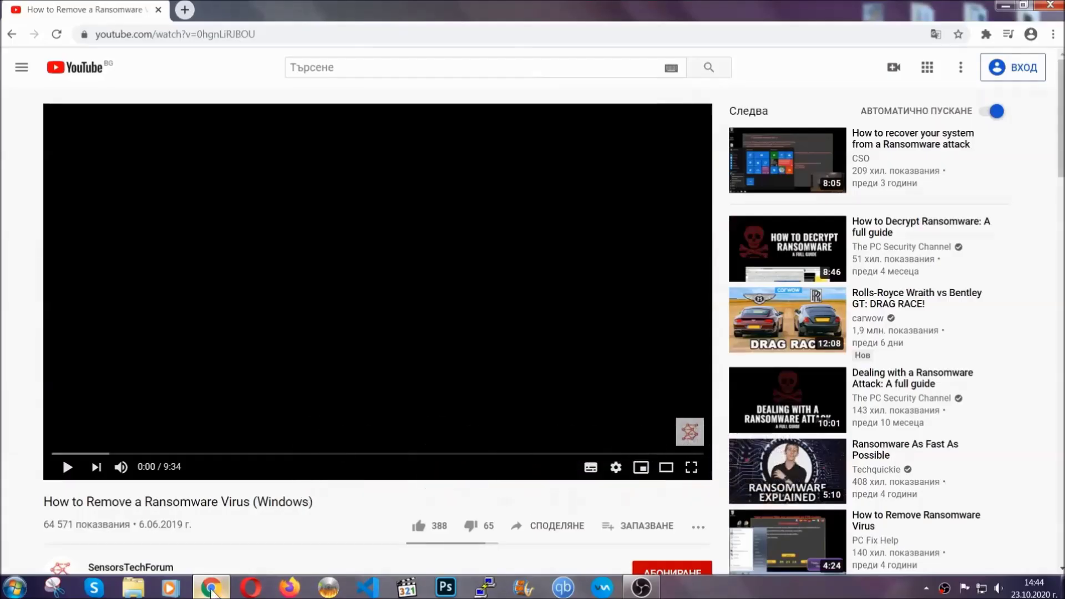
Step: Follow the SensorsTechForum description link and launch the downloaded SpyHunter-Installer.exe
scroll(194, 455, down, 4)
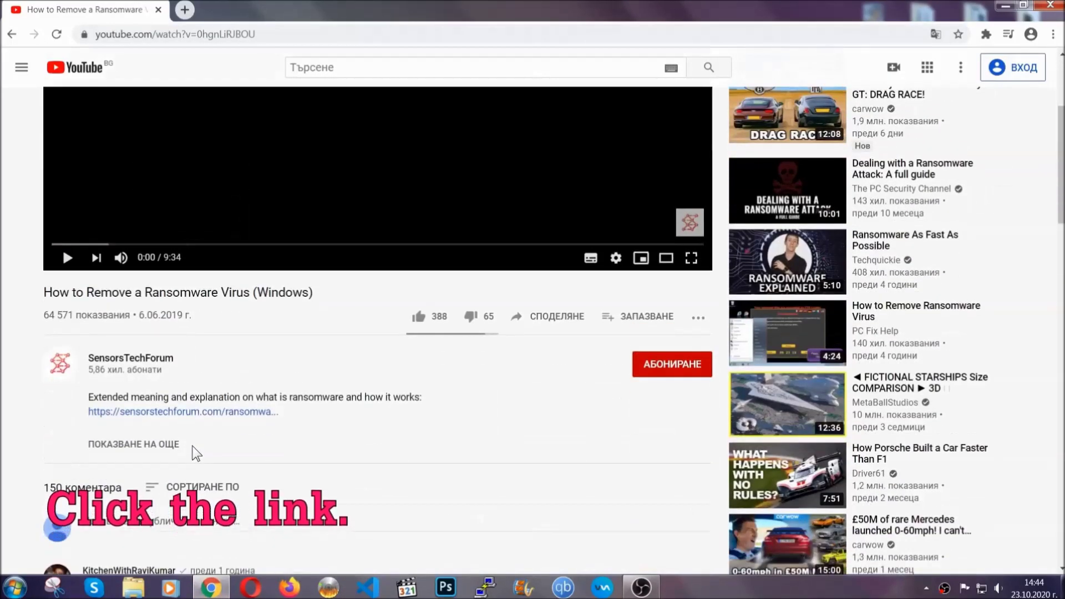
click(213, 415)
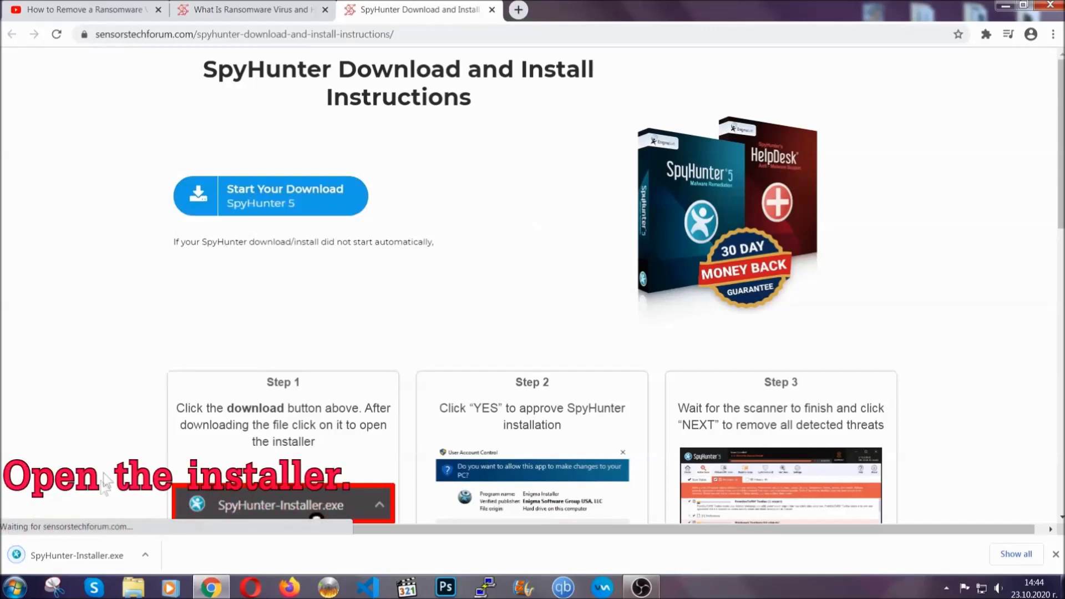
click(76, 554)
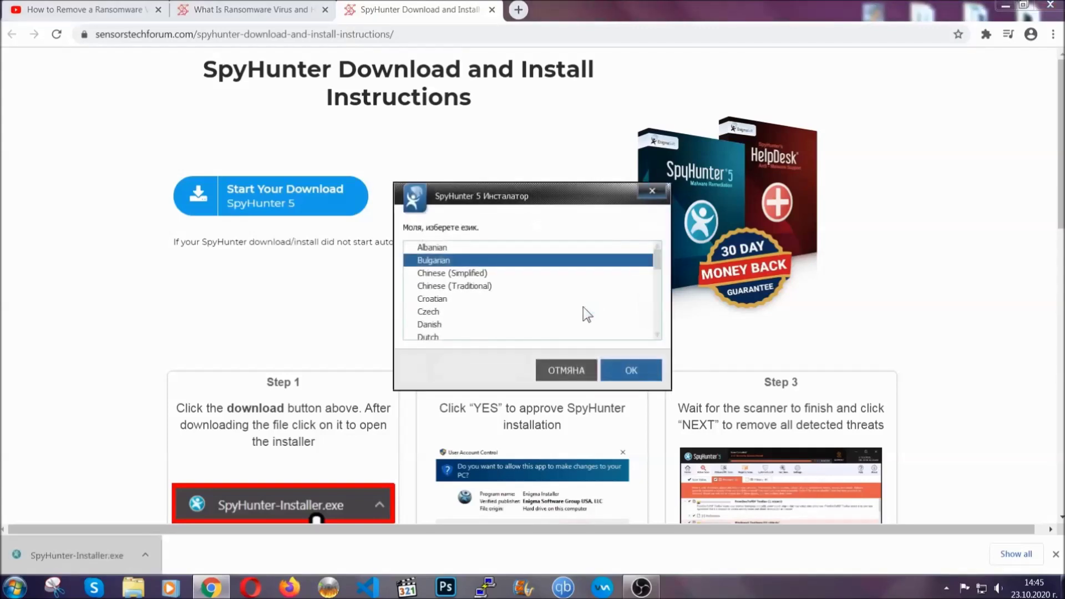
Step: Install SpyHunter 5 in English, accepting the EULA, and finish setup to start the scan
scroll(547, 304, down, 2)
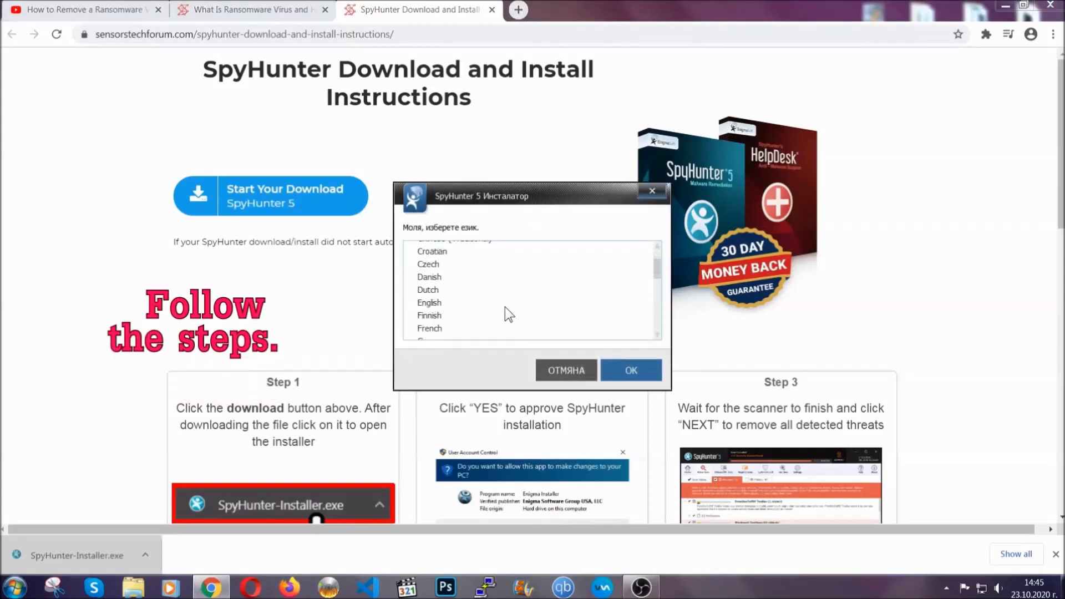
click(504, 304)
click(623, 370)
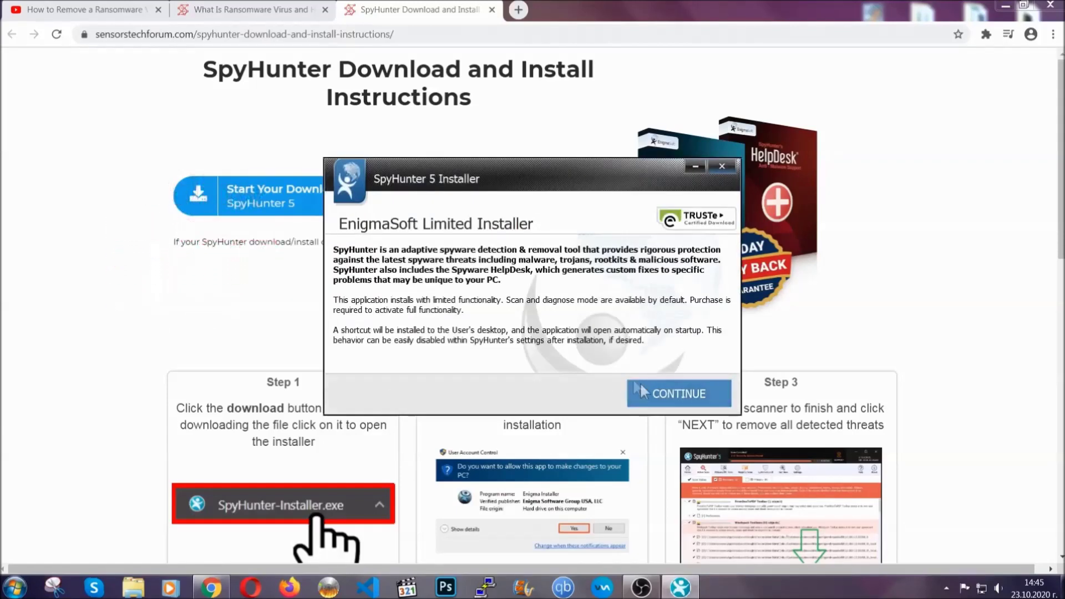
click(643, 391)
click(610, 359)
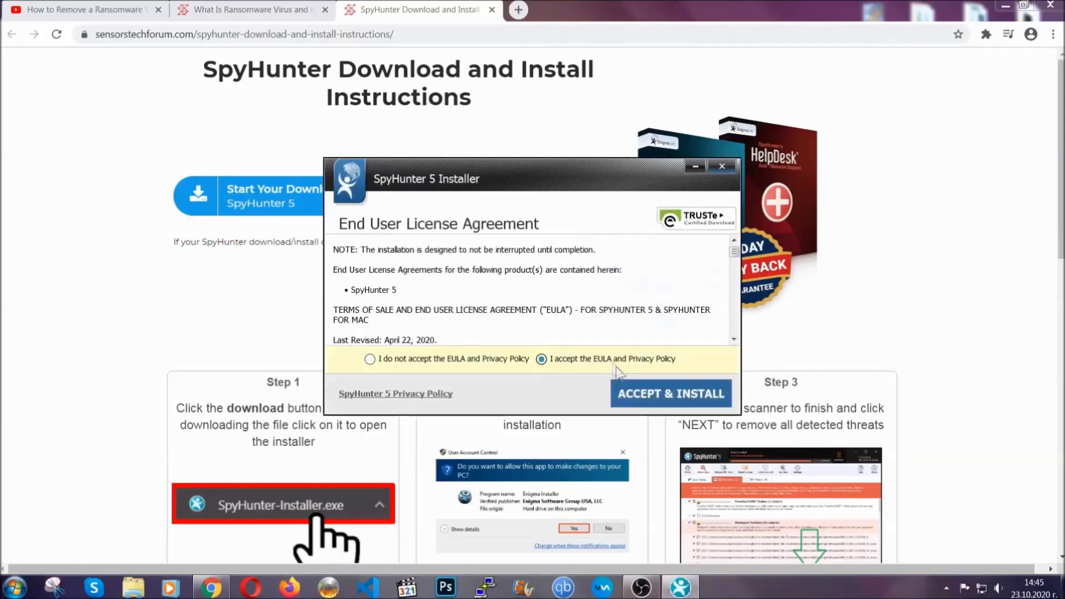
click(636, 394)
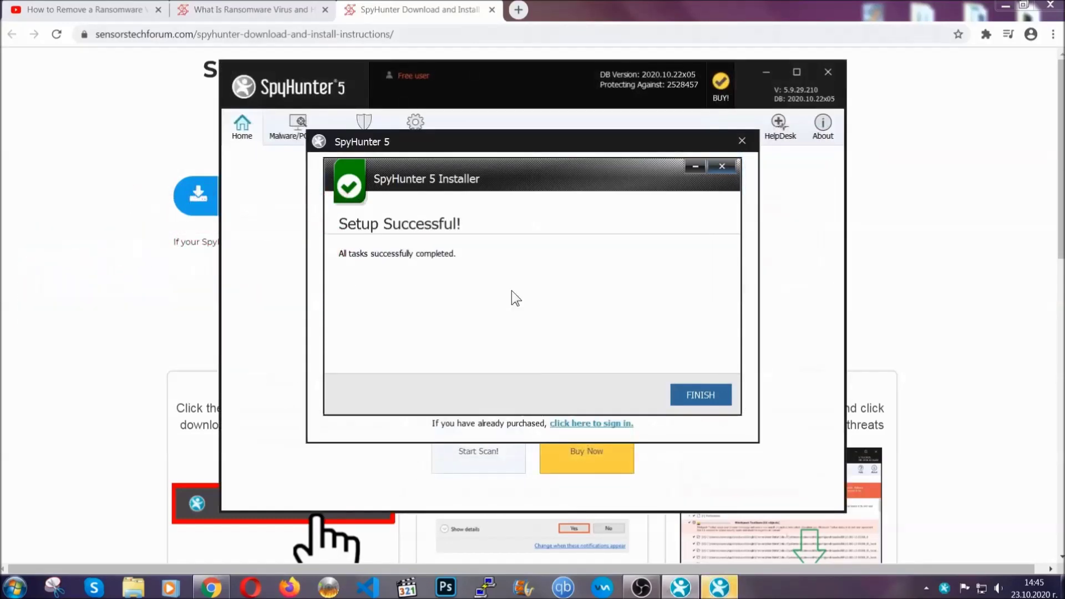
click(681, 397)
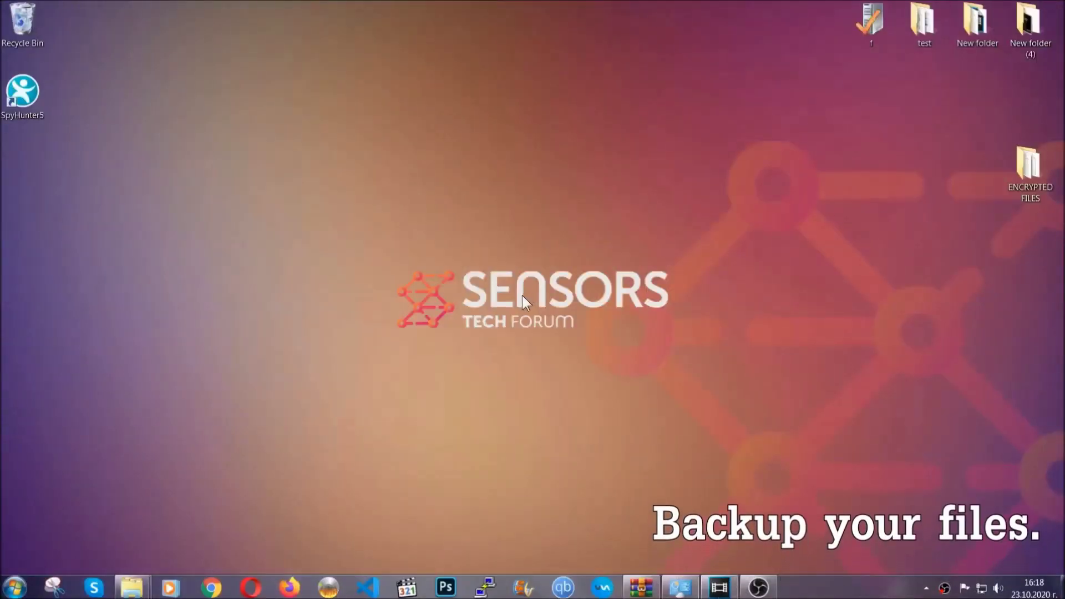
Step: Open ENCRYPTED FILES and copy all six encrypted .efji files
double_click(1023, 171)
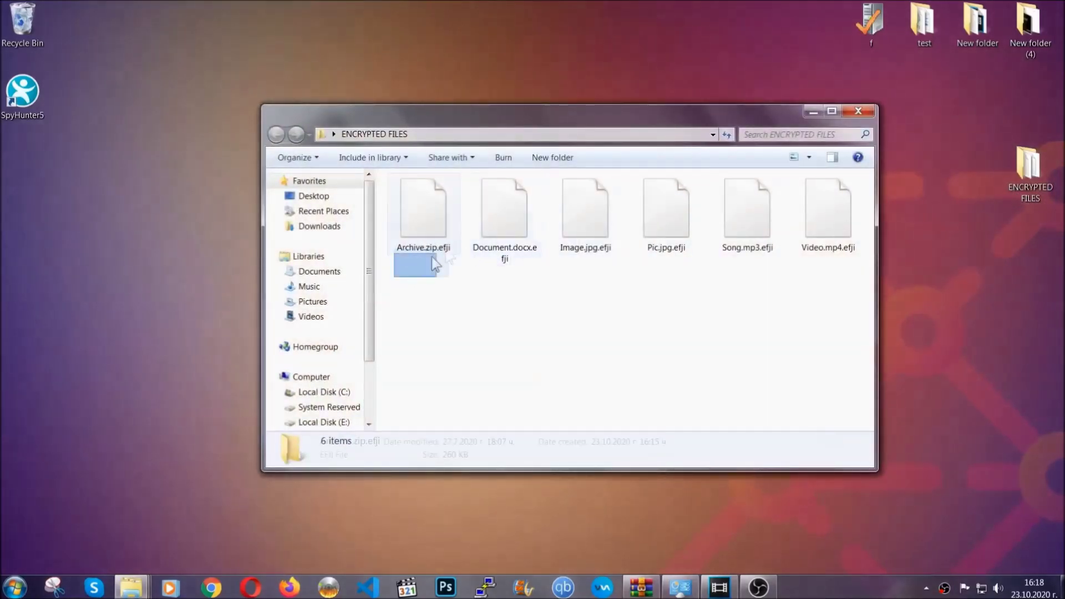
drag(435, 263, 833, 197)
right_click(833, 197)
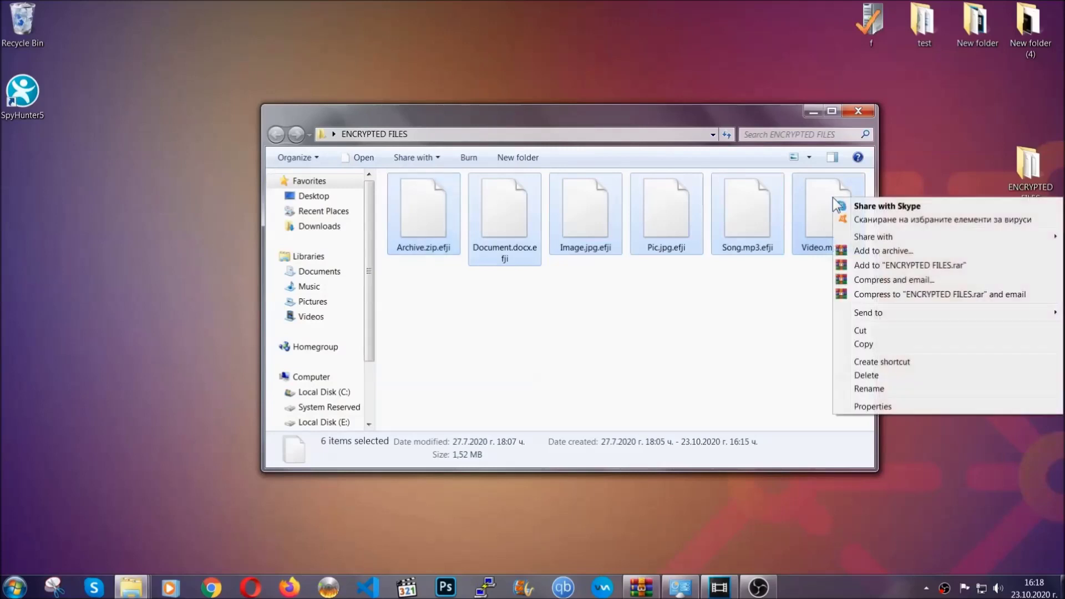
click(863, 345)
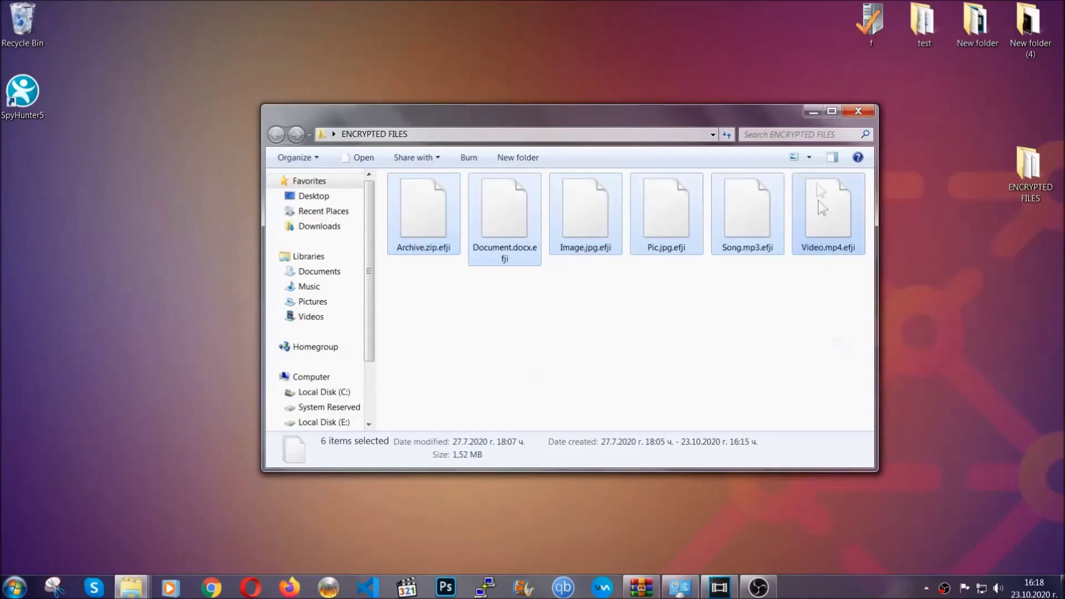
Step: Paste the six files onto FLASH DRIVE (H:) and close the drive window
click(813, 112)
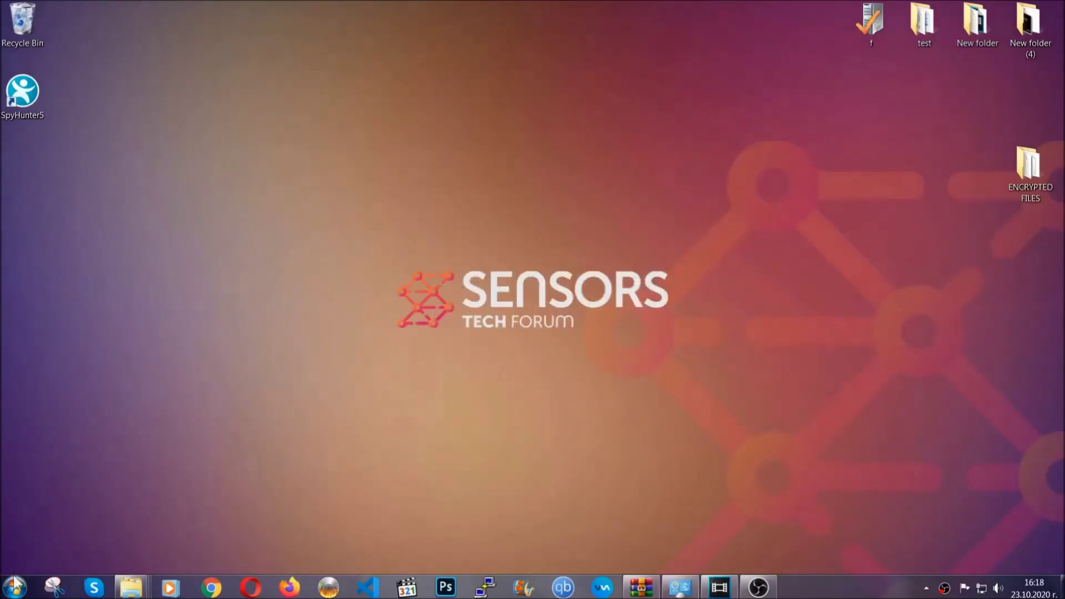
click(15, 587)
click(202, 415)
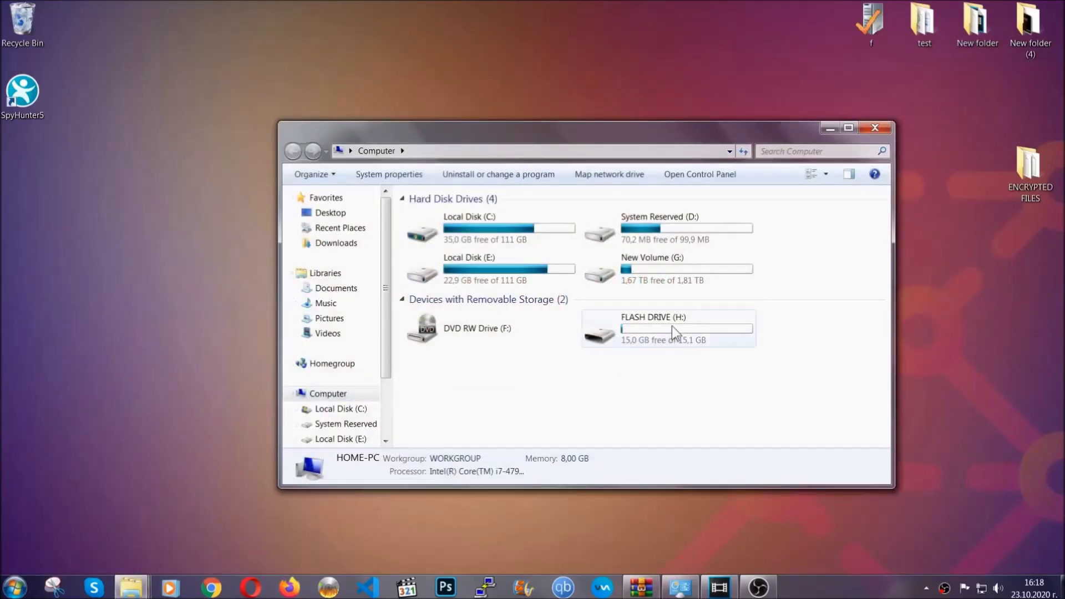
double_click(672, 325)
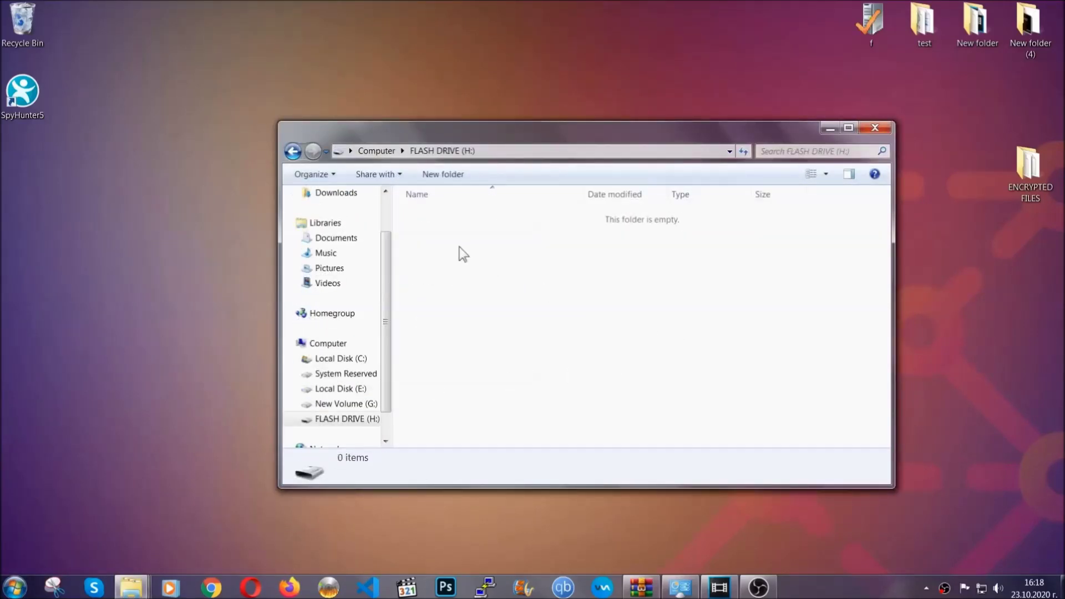
right_click(459, 248)
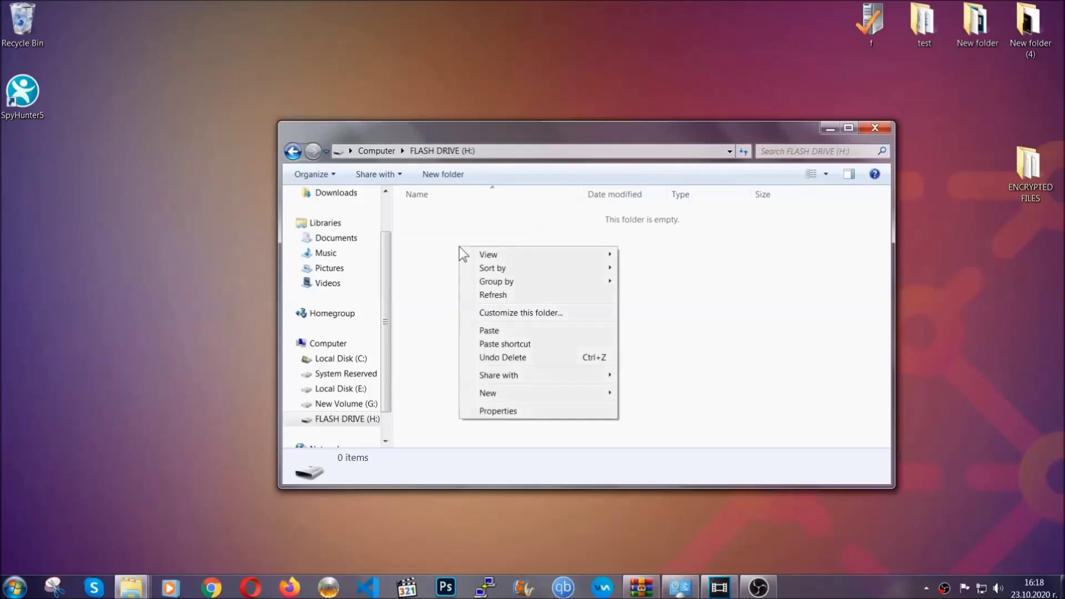
click(485, 331)
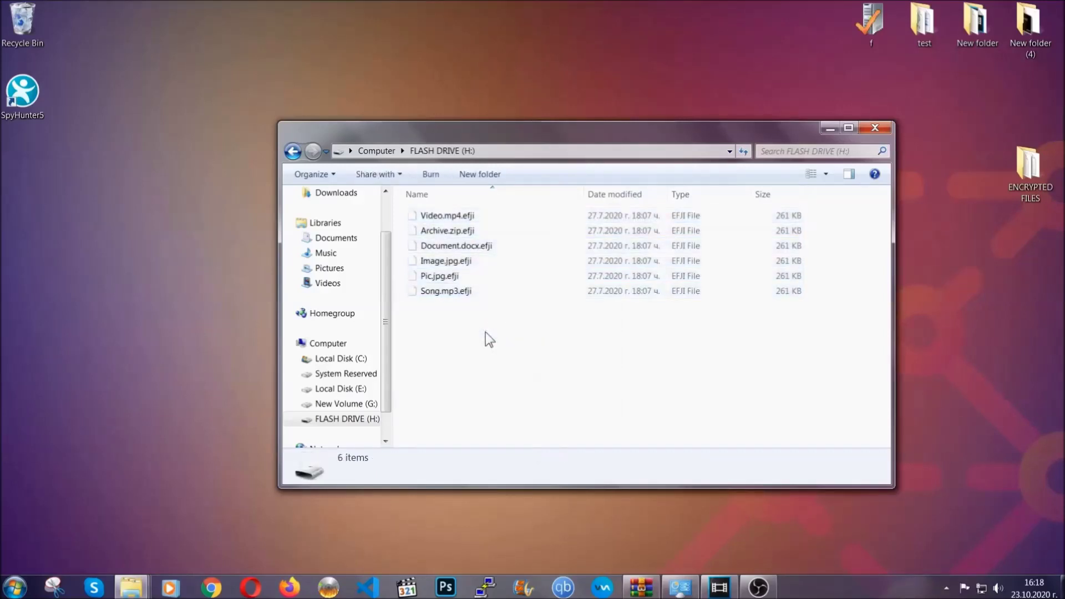
click(876, 128)
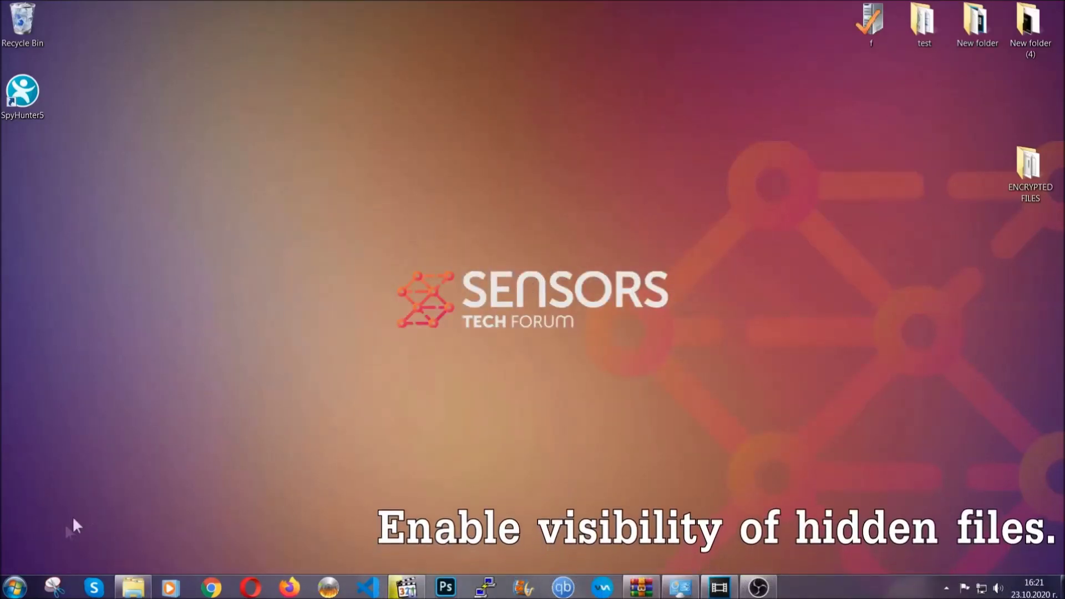
Step: Search Start for 'show hidden files and folders' and enable showing hidden files, folders, and drives
click(13, 587)
click(42, 557)
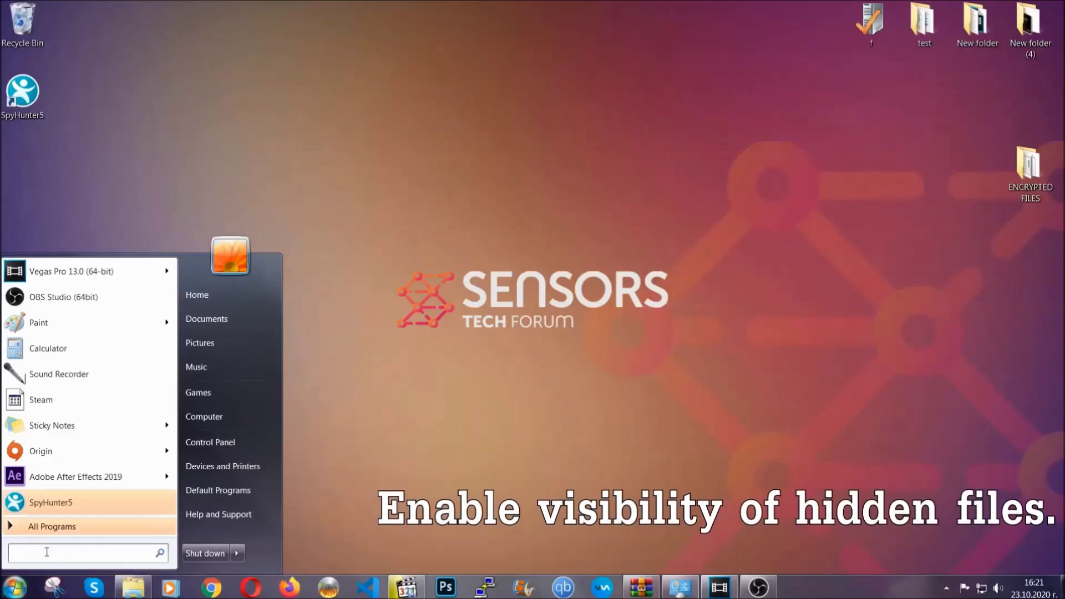
text(showh)
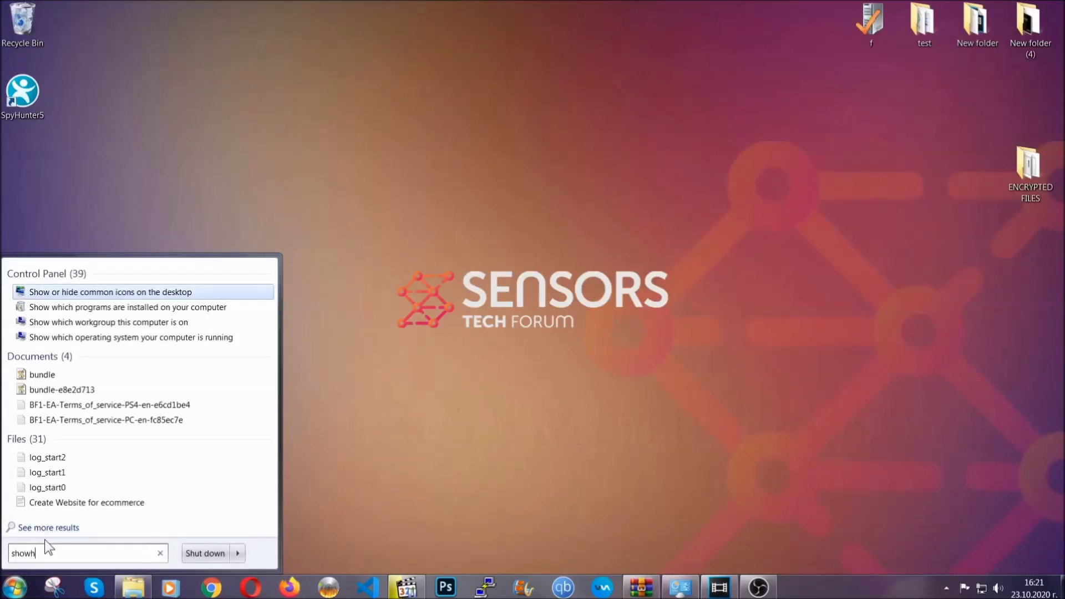
key(BackSpace)
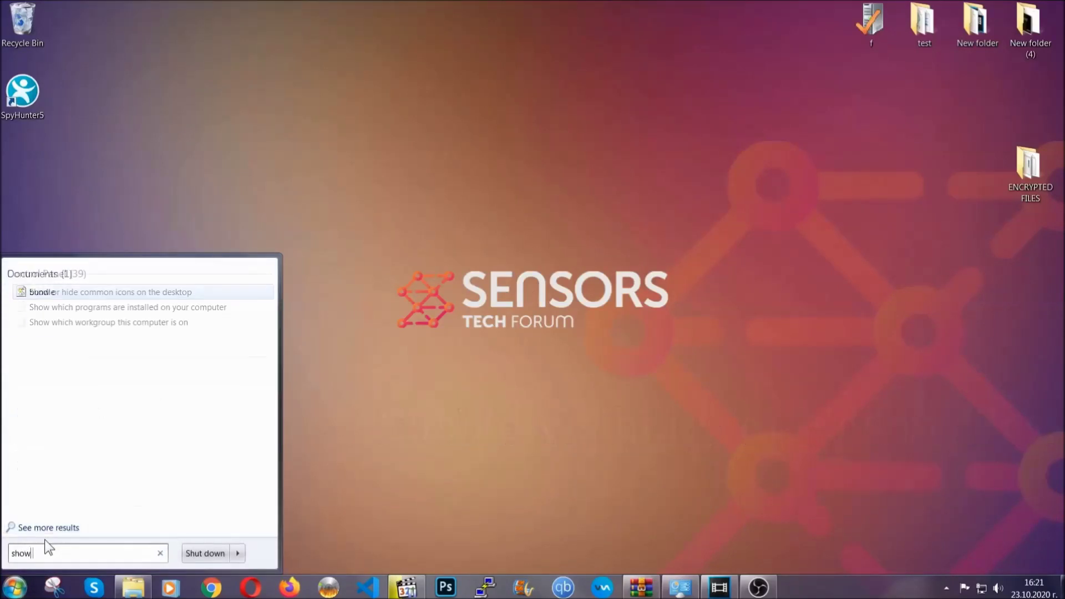
text(hidden files and folders)
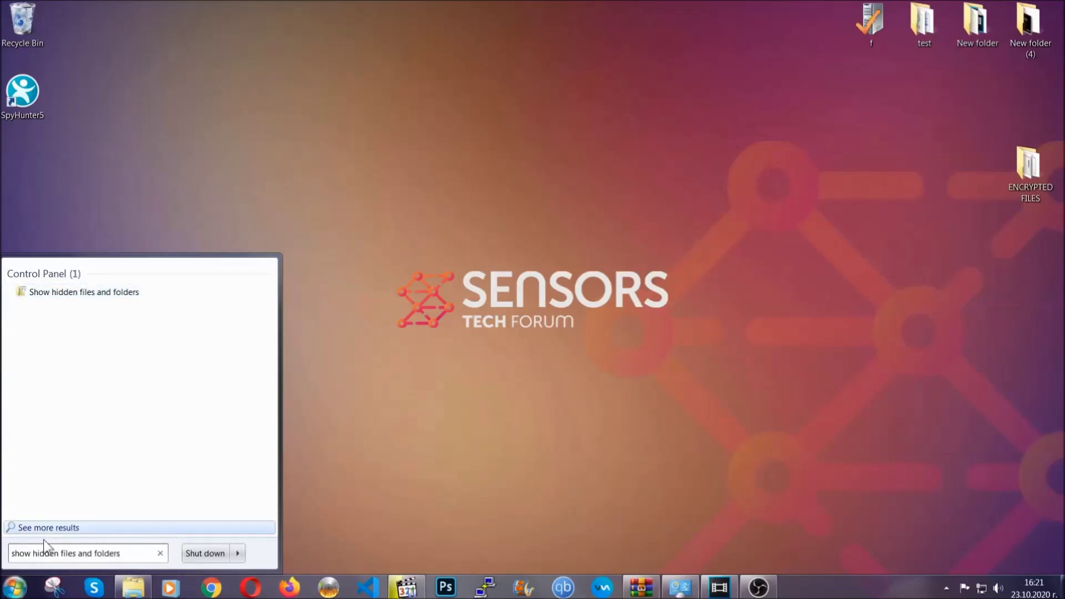
click(126, 293)
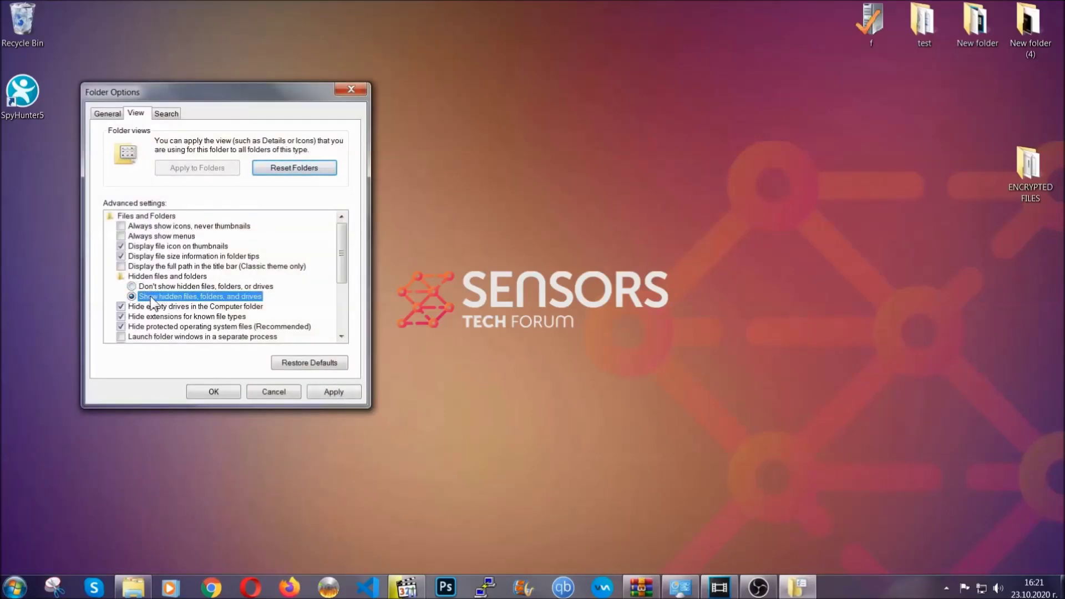
click(329, 395)
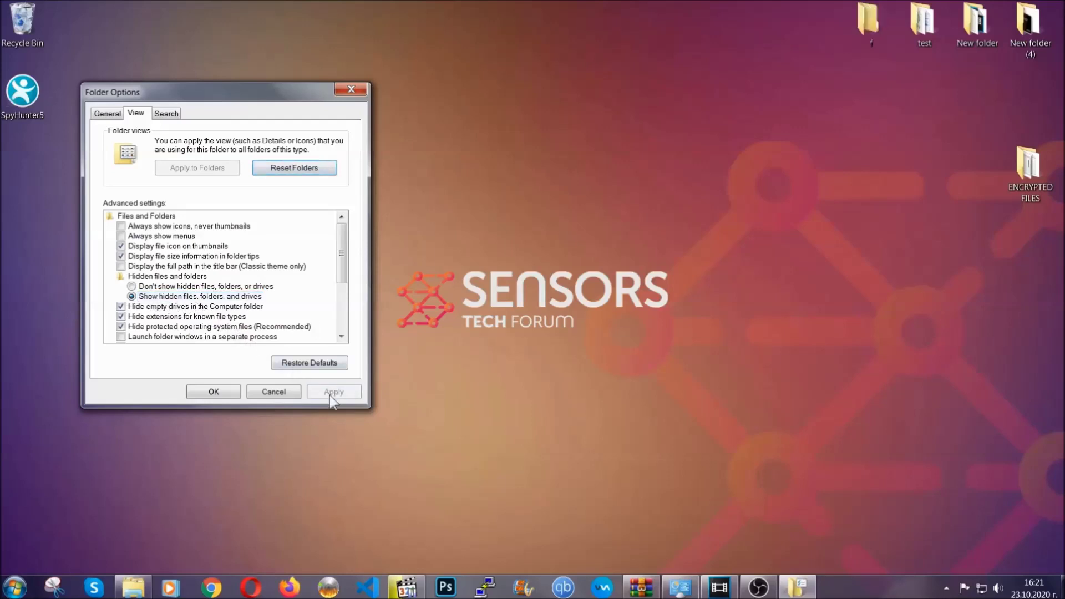
click(212, 391)
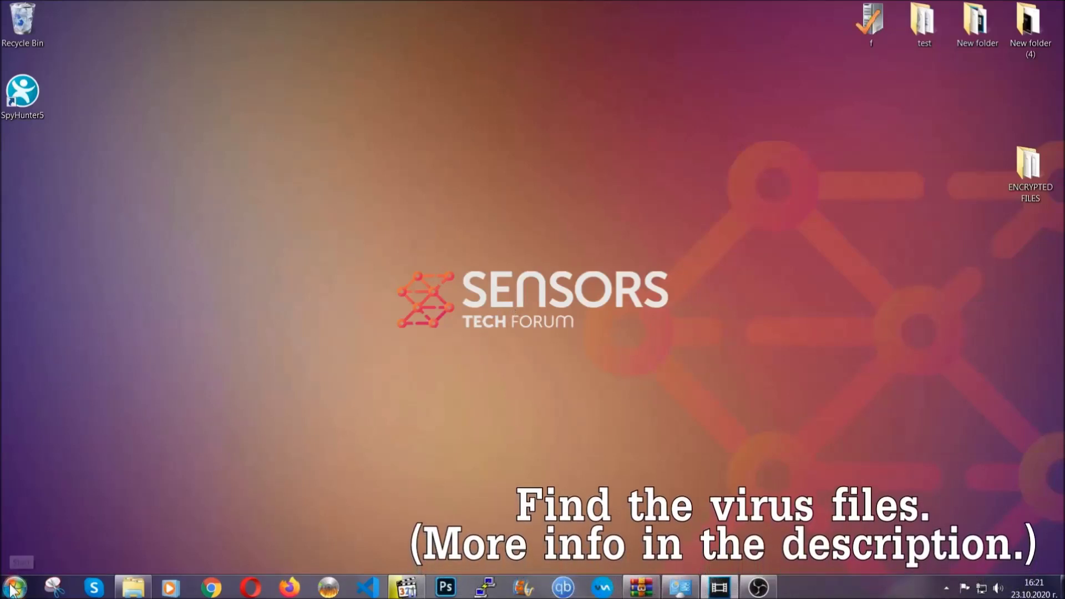
Step: Search Computer for 'fileextension:exe Example Vir' to find the EXAMPLE VIRUS NAME file
key(super)
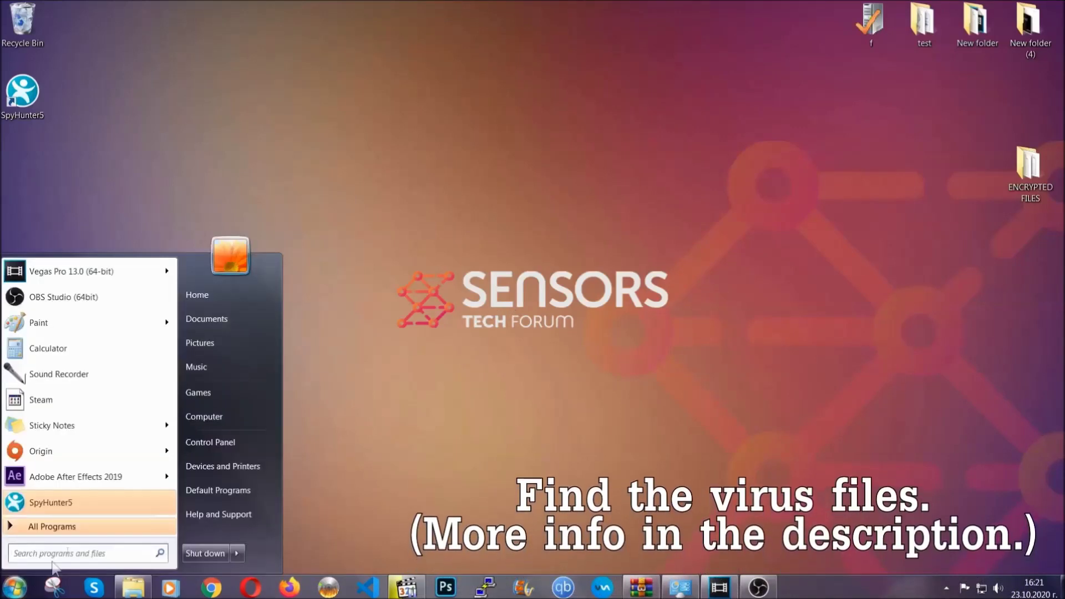
click(218, 416)
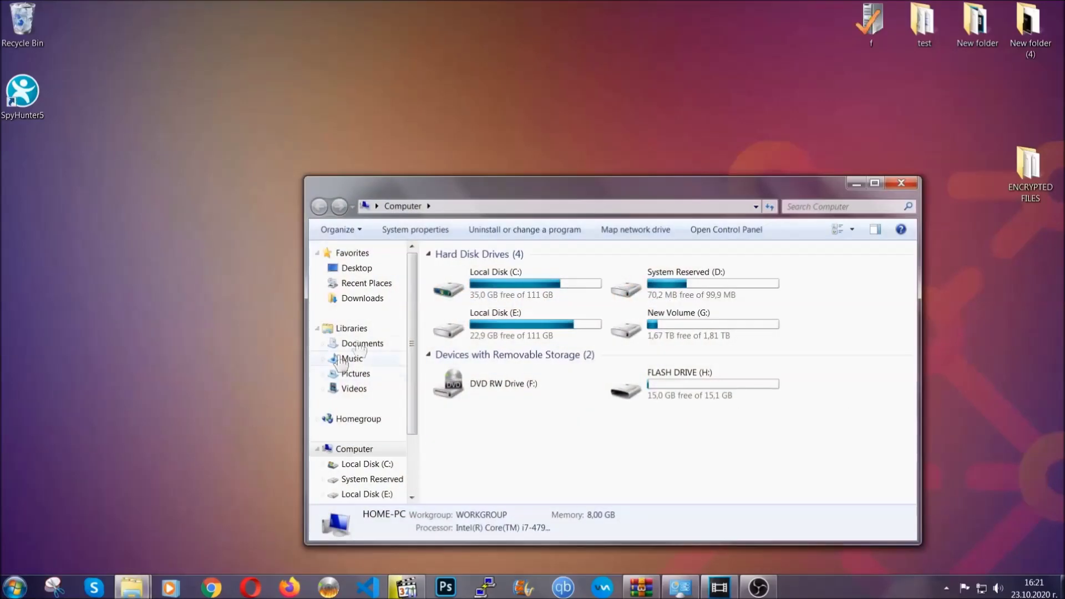
drag(578, 195, 509, 148)
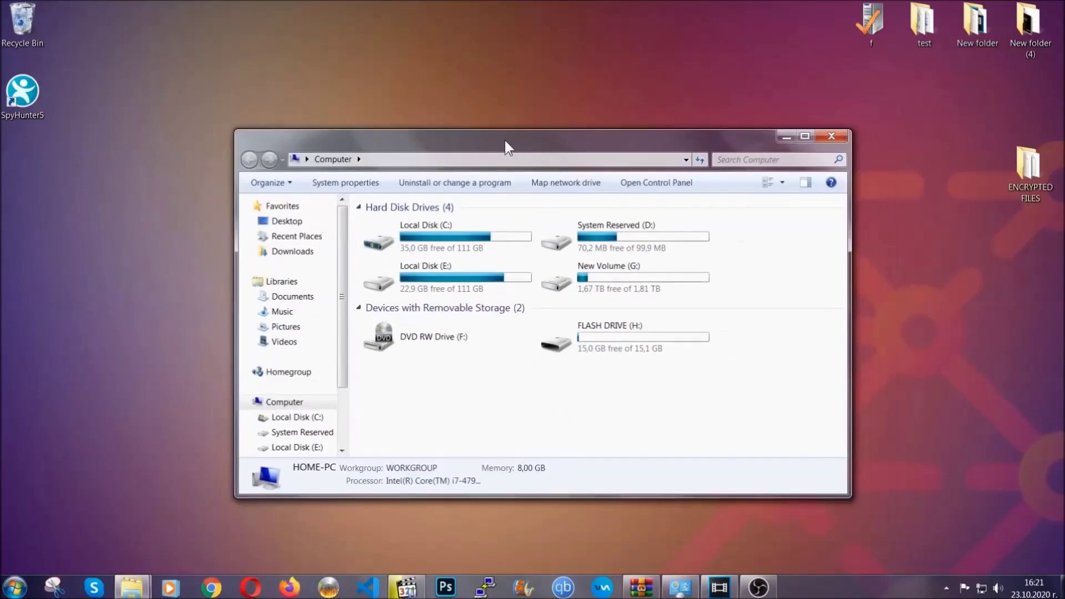
click(723, 160)
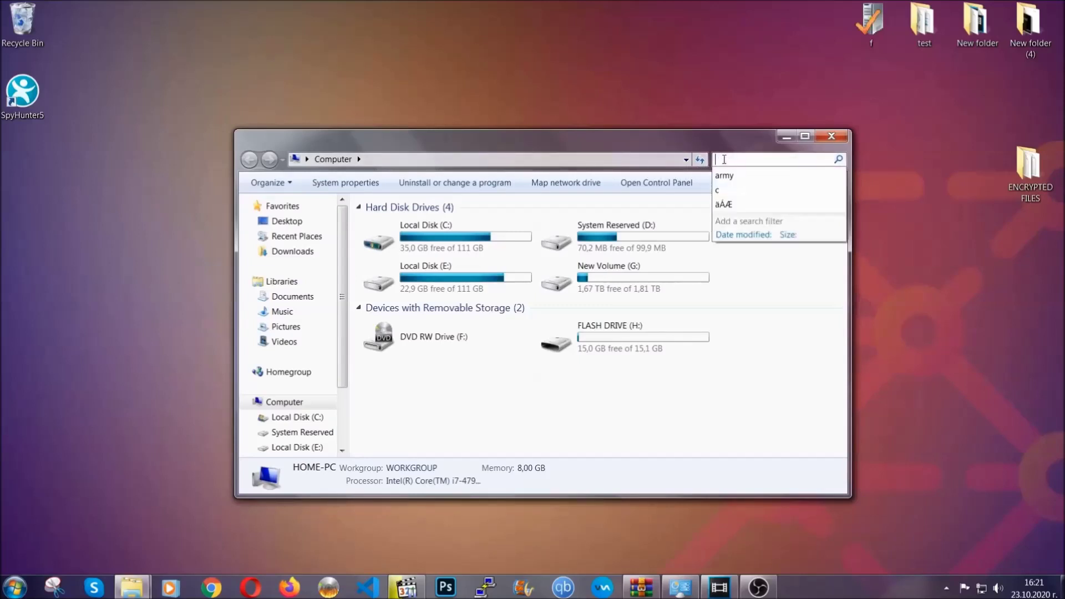
text(file)
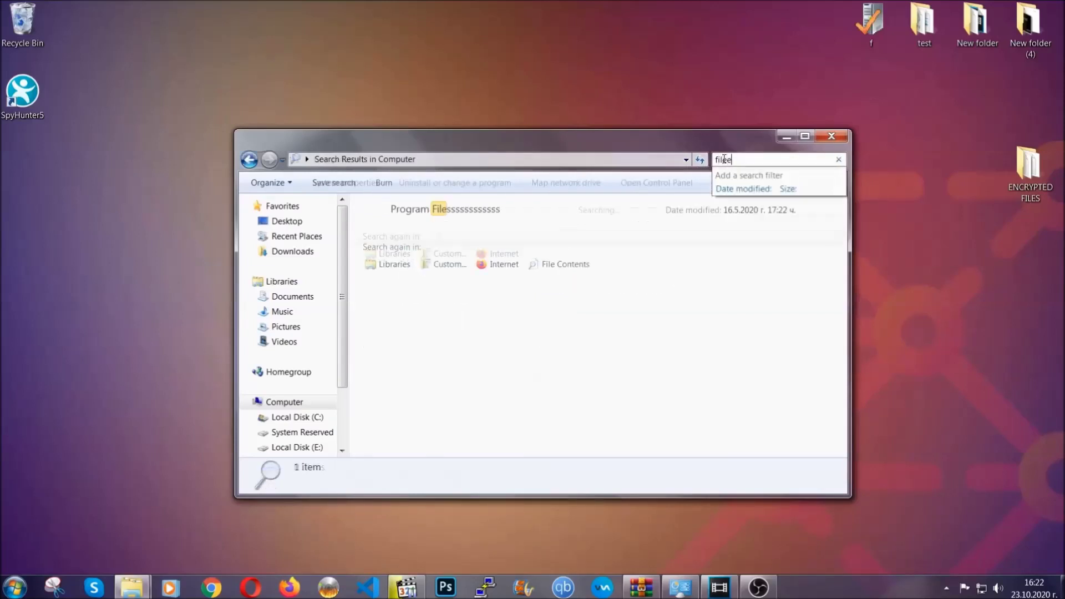
text(extension:exe )
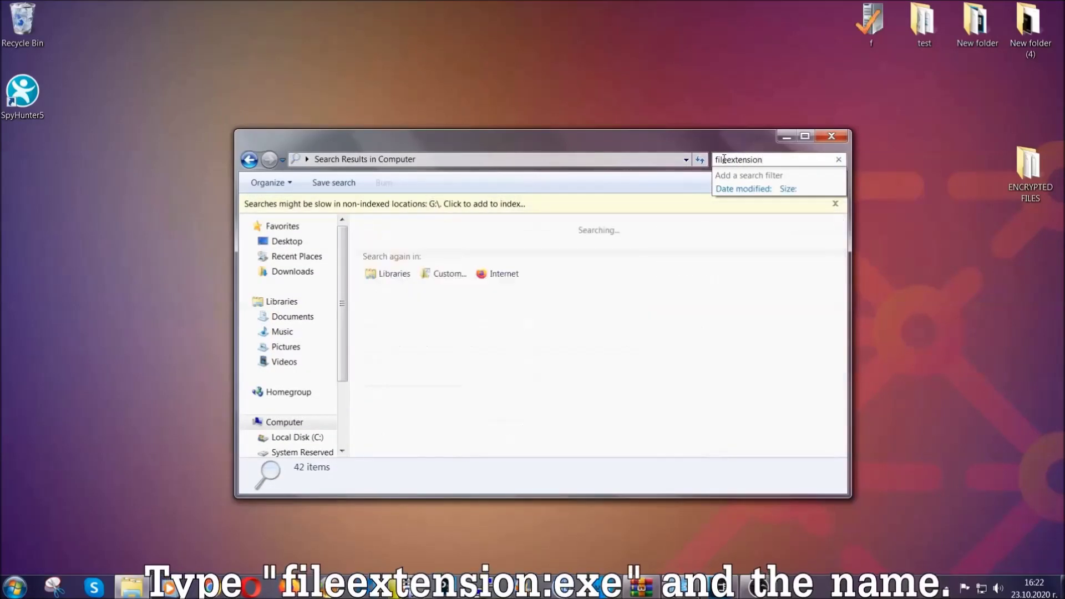
text(E)
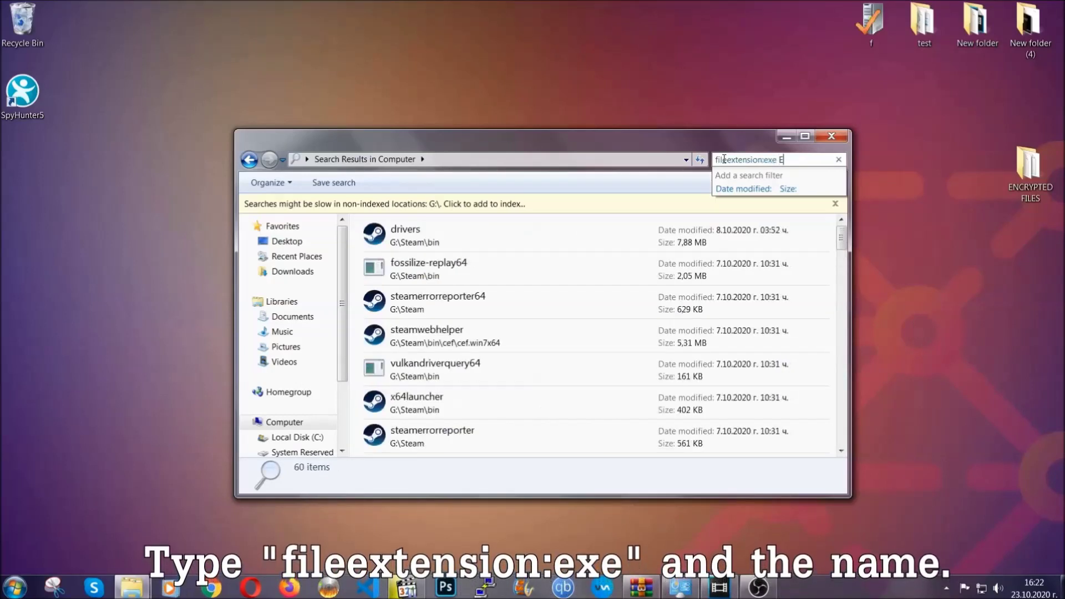
text(xample Virus Name)
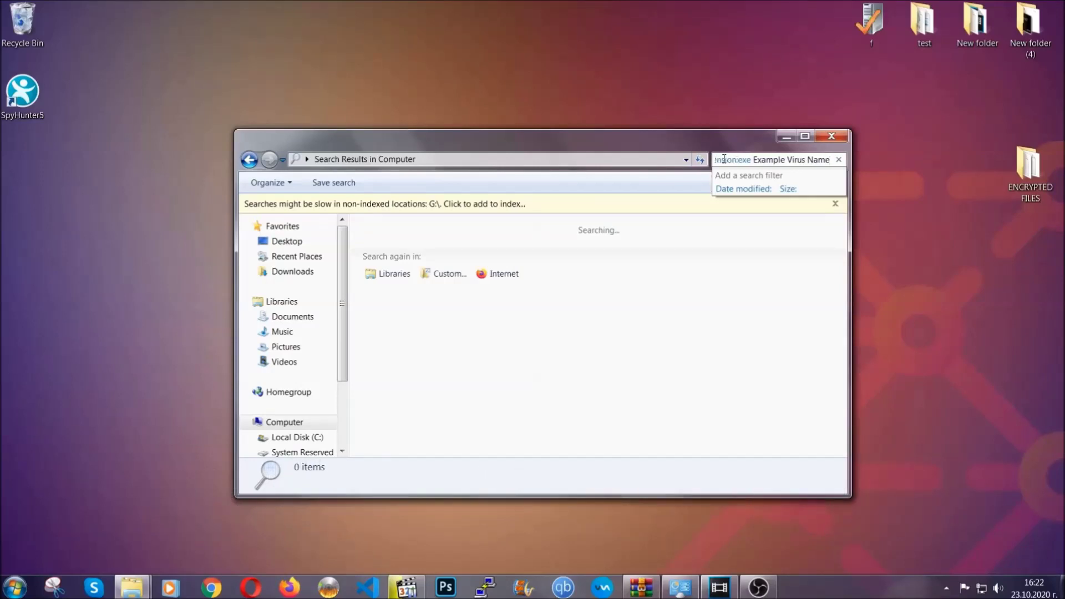
key(Return)
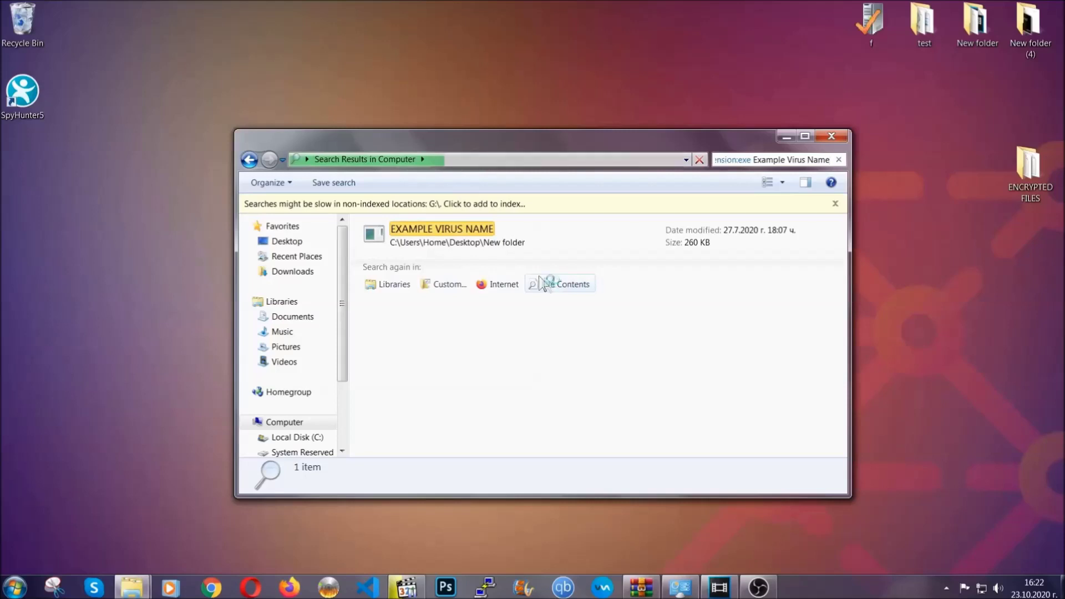
Step: Delete the EXAMPLE VIRUS NAME result, confirming Yes, then close the search window
click(465, 226)
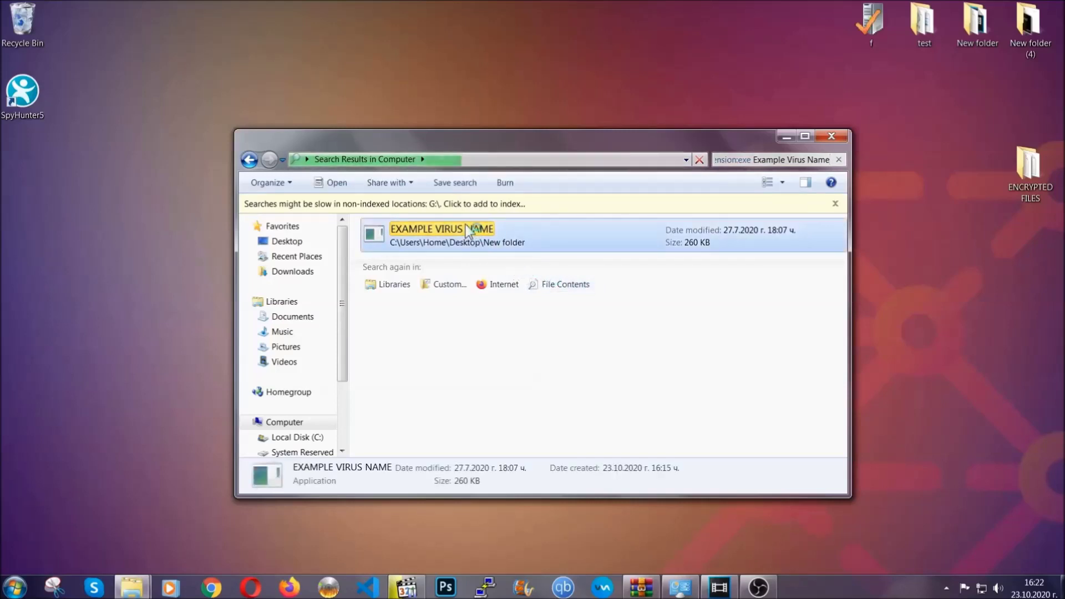
right_click(466, 232)
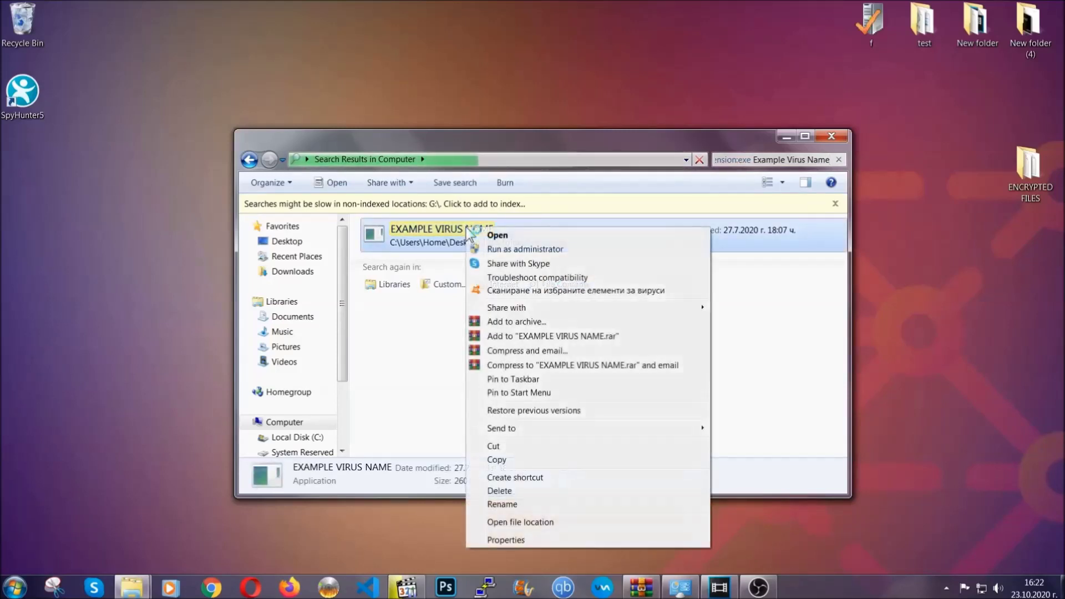
click(514, 491)
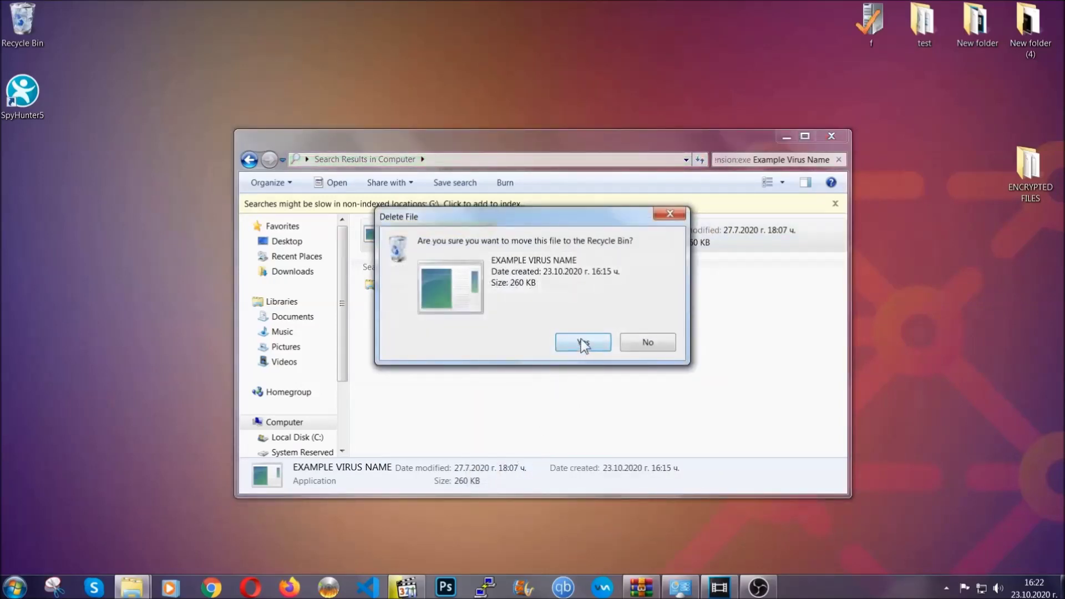
click(582, 340)
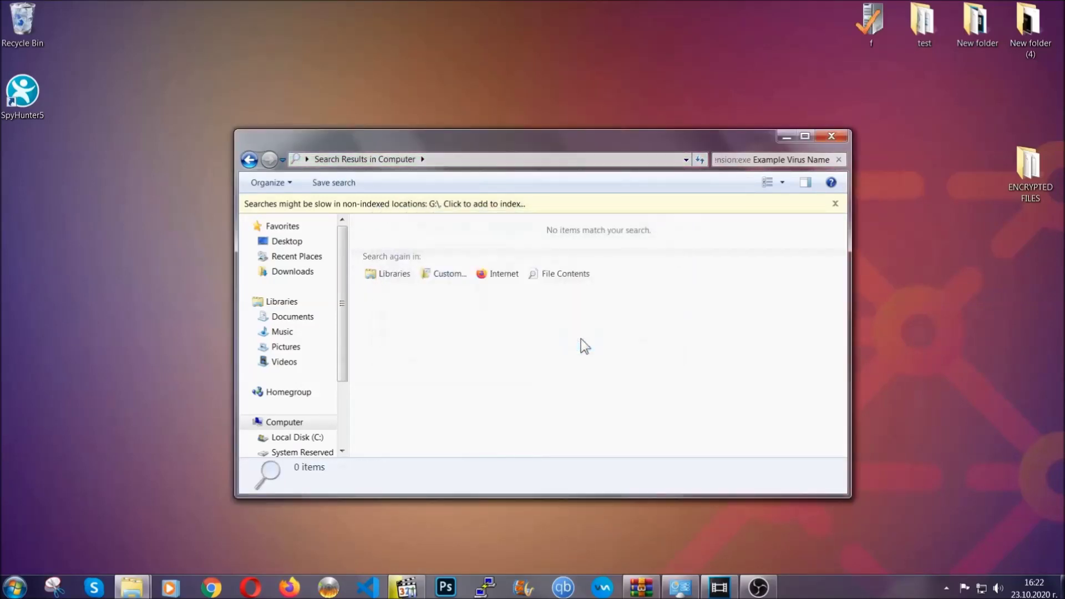
click(832, 135)
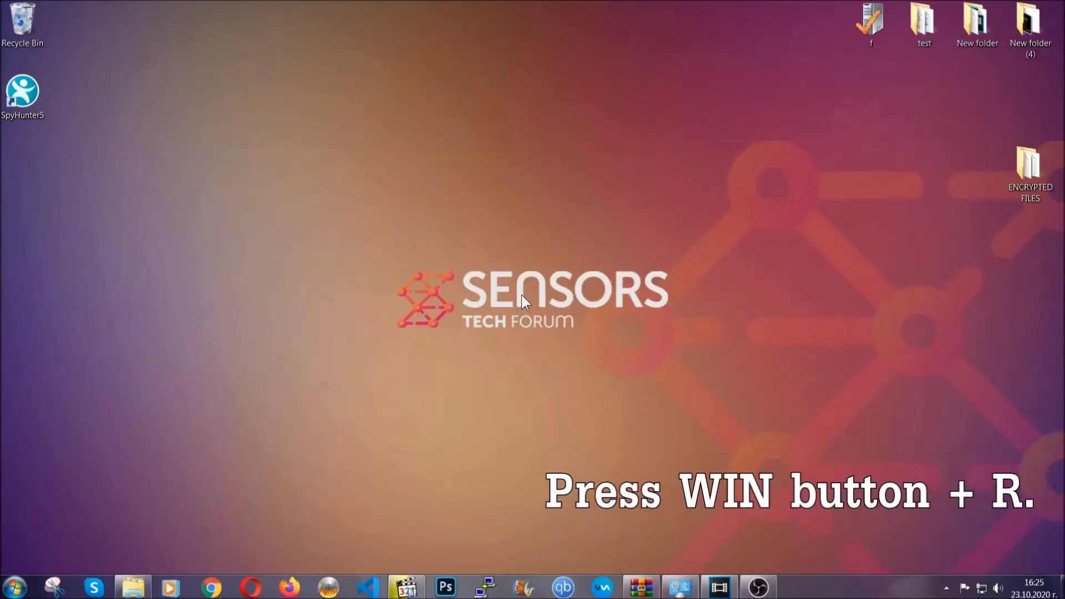
Step: Replace cmd with REGEDIT in the Win+R Run box to launch Registry Editor
key(super+r)
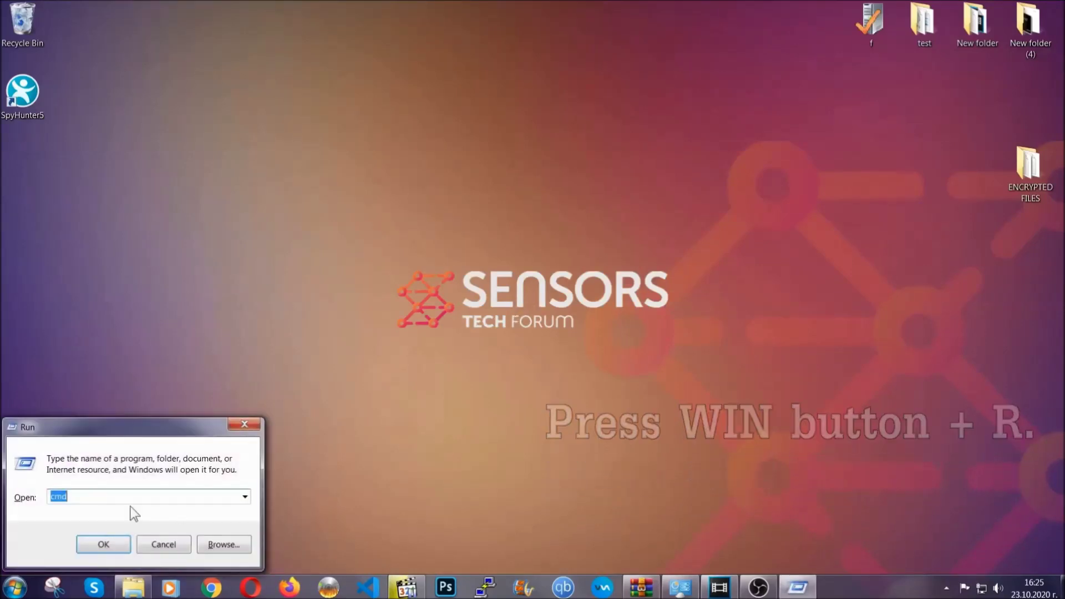
click(101, 504)
drag(100, 504, 12, 506)
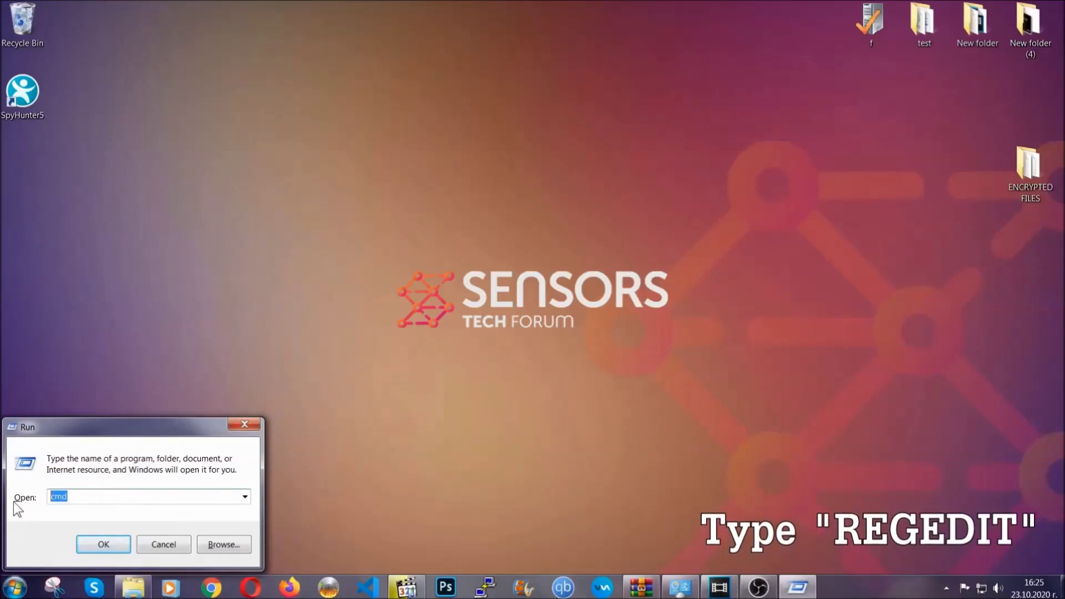
text(REGEDIT)
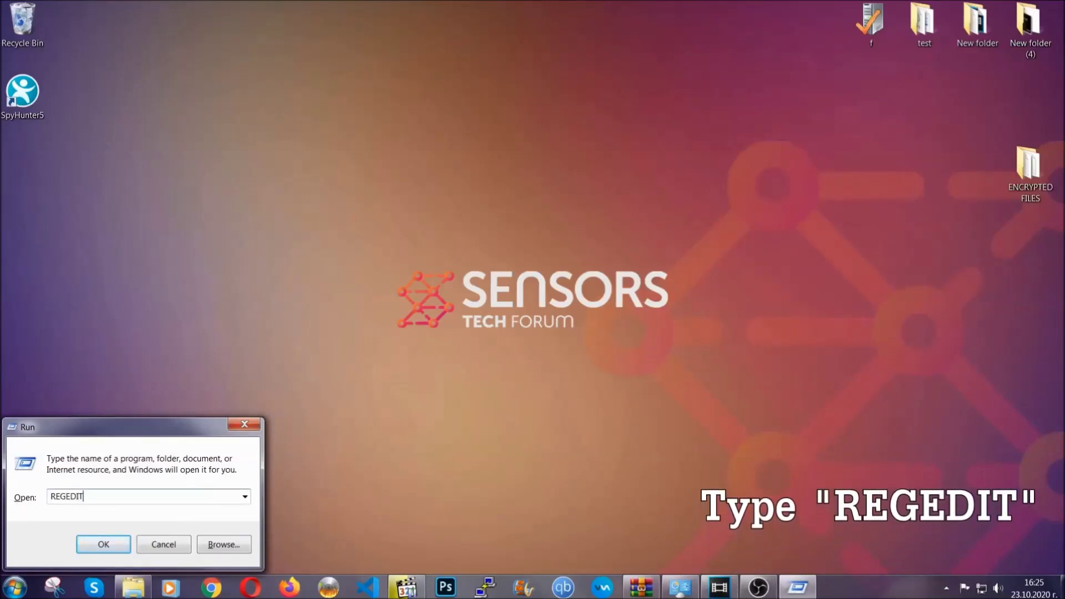
click(79, 546)
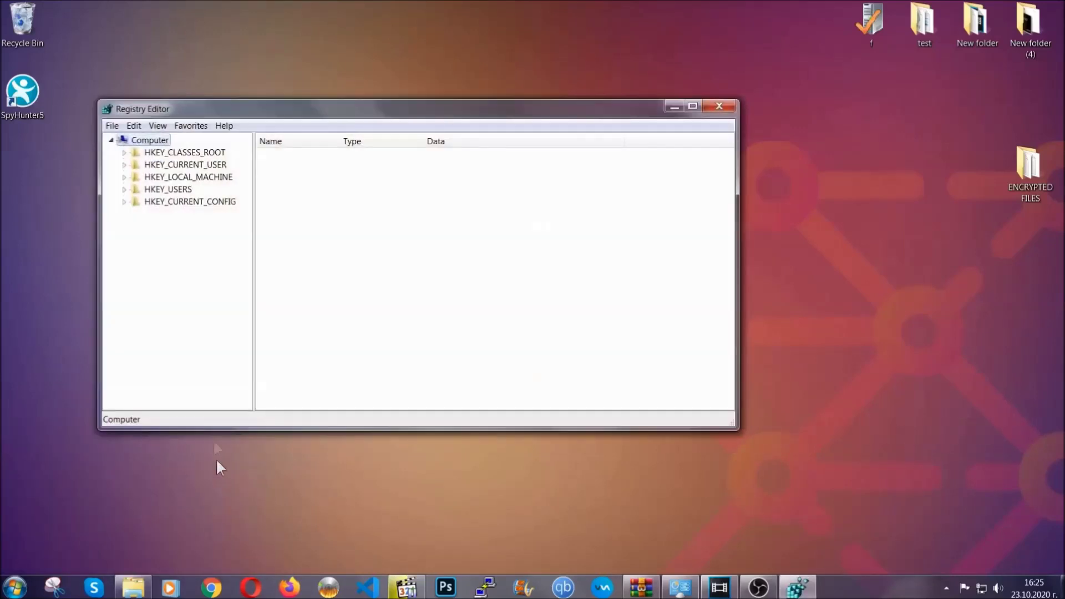
Step: Export the whole registry as BACKUP to the Desktop
click(112, 126)
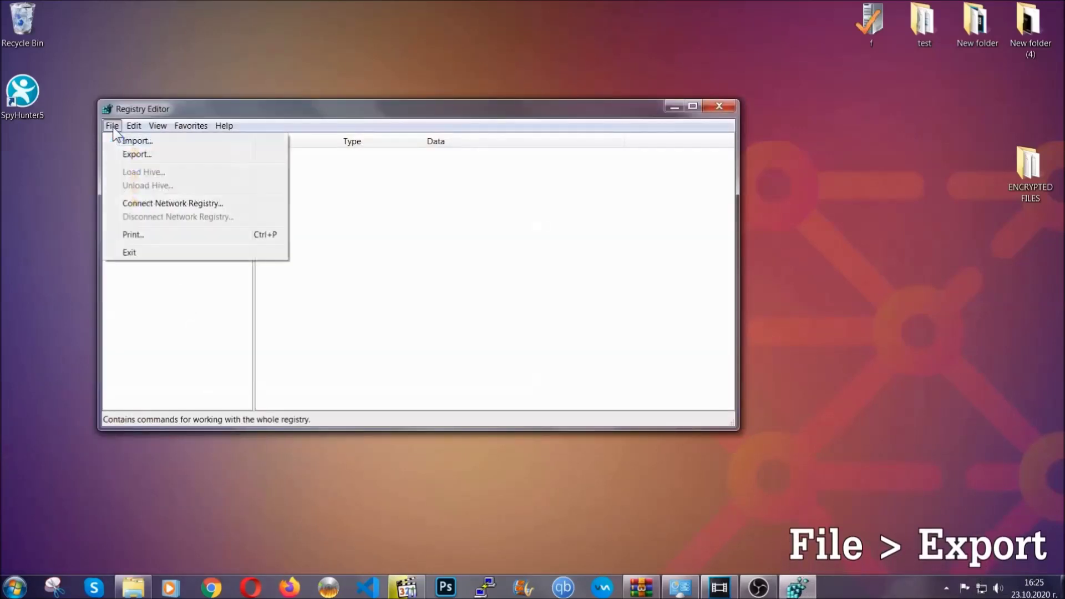
click(138, 153)
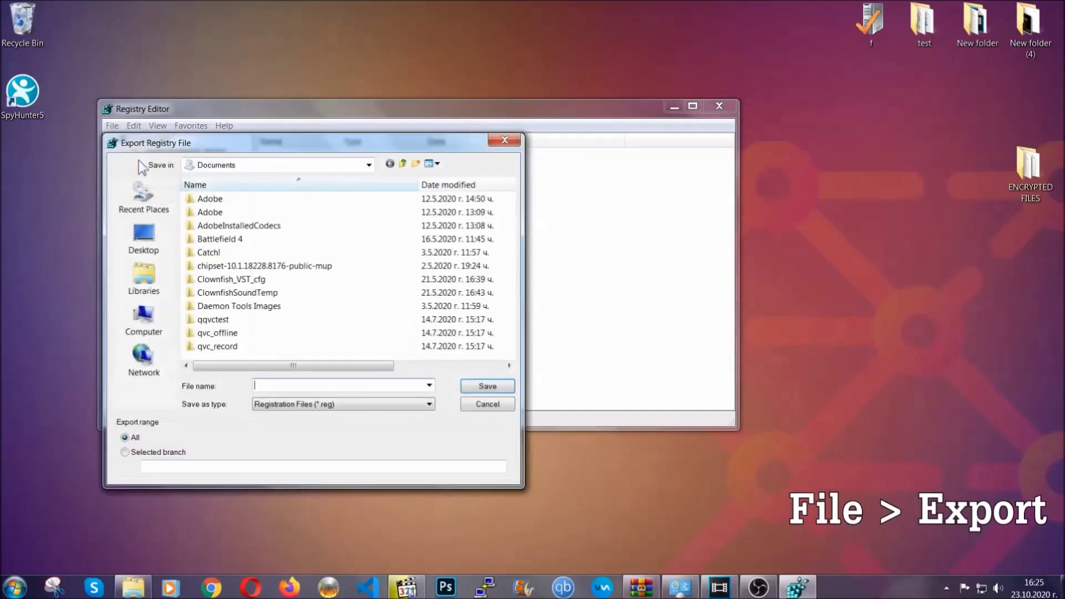
click(139, 238)
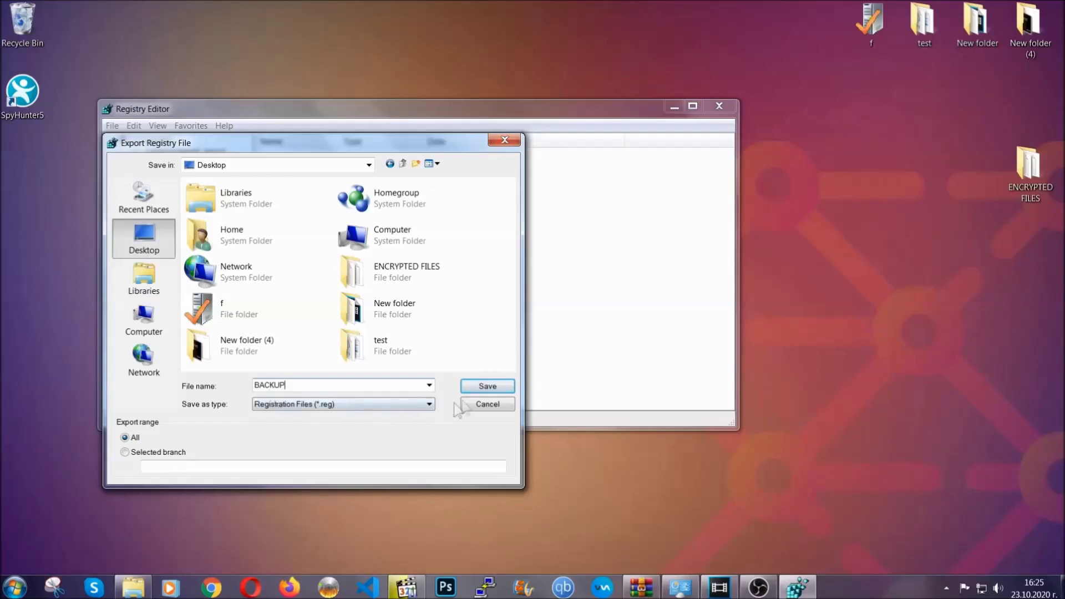
click(480, 389)
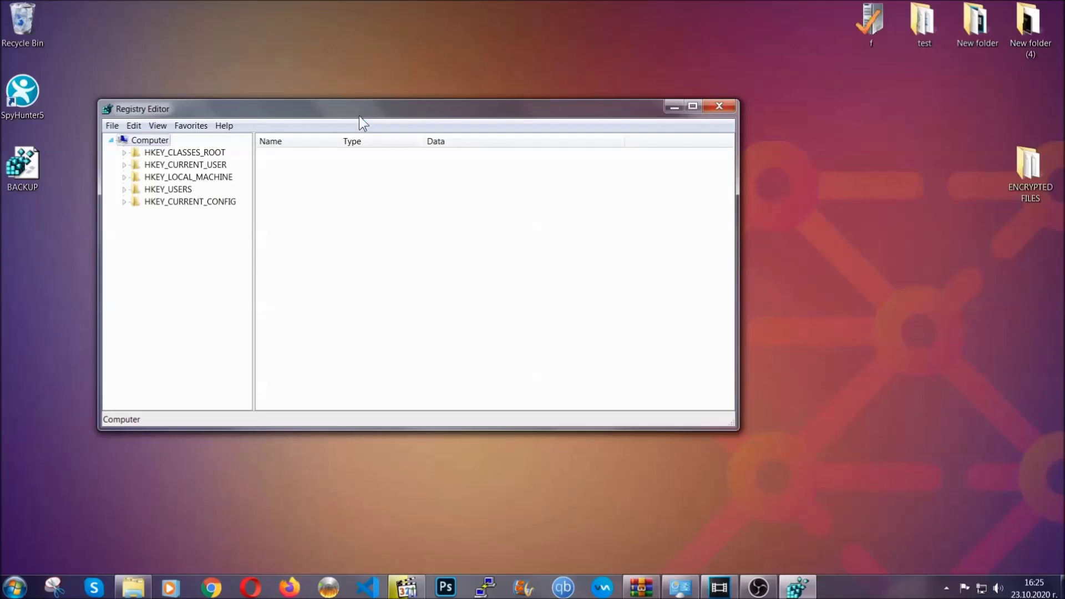
Step: Move the Registry Editor window down and right, then open and dismiss the File menu
drag(359, 115, 464, 149)
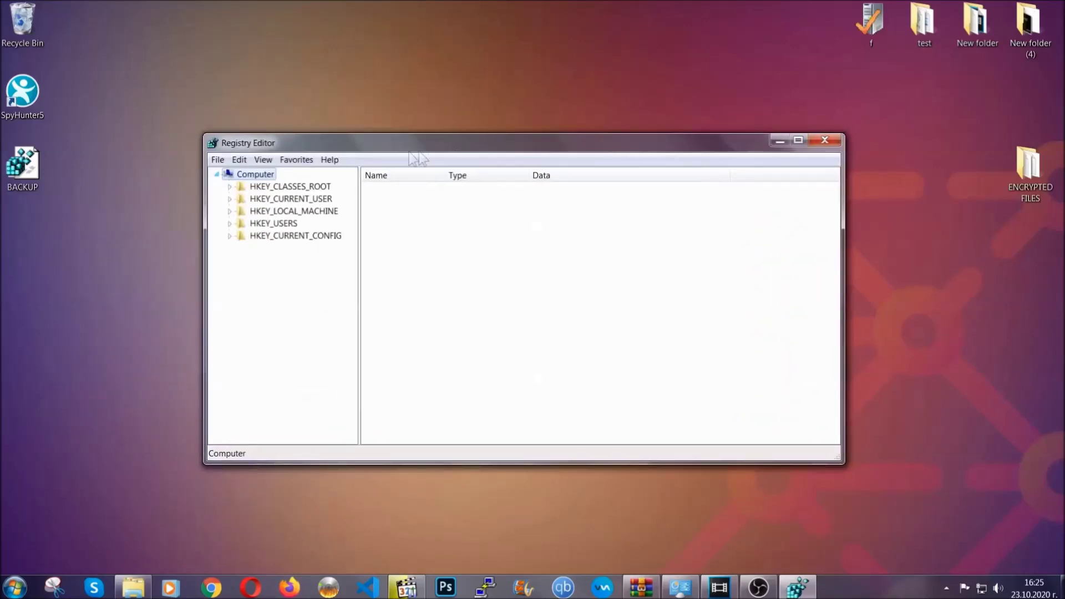
click(217, 161)
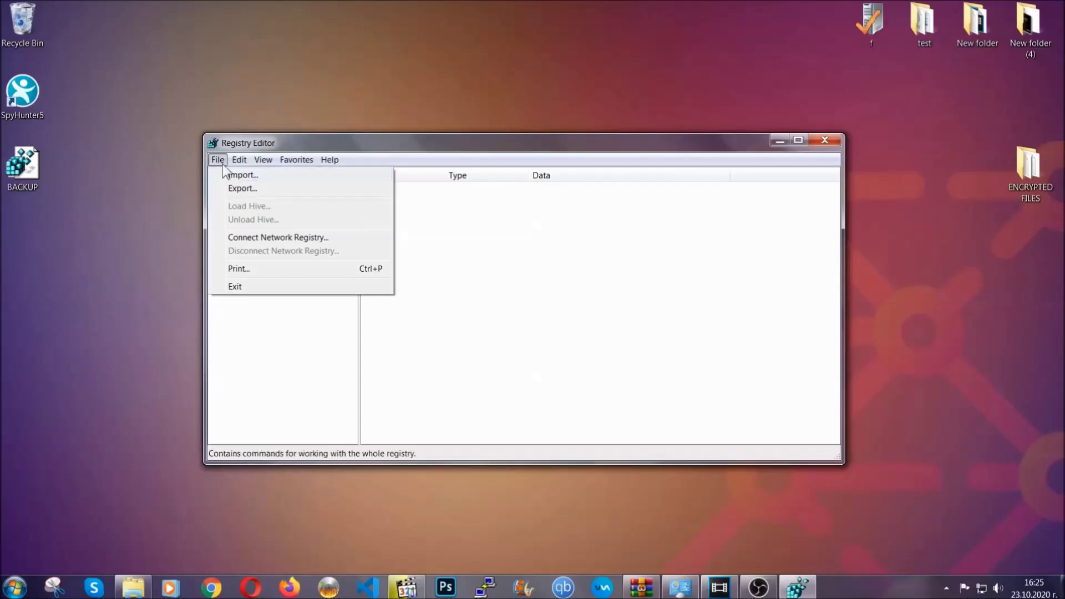
click(218, 160)
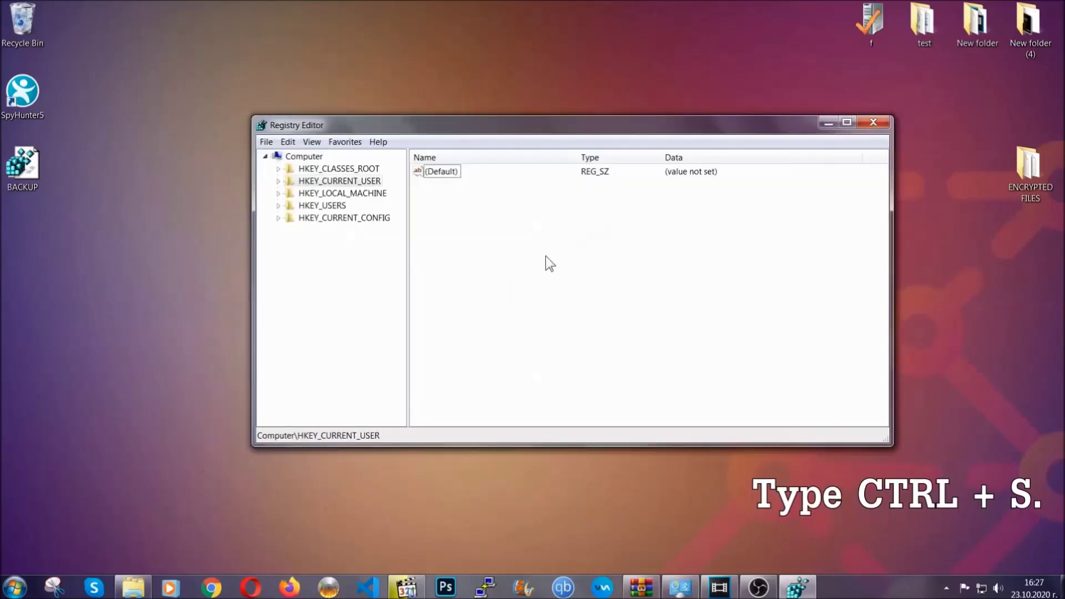
Step: Find the RunOnce key with Ctrl+F, then select the Run key showing THE VIRUS value
key(ctrl+f)
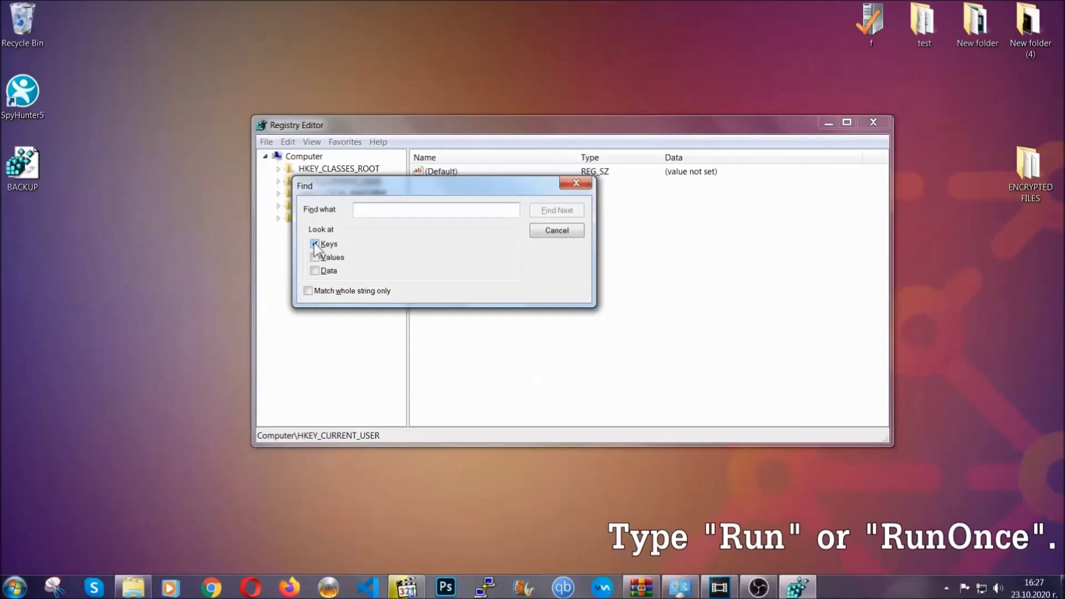
text(R)
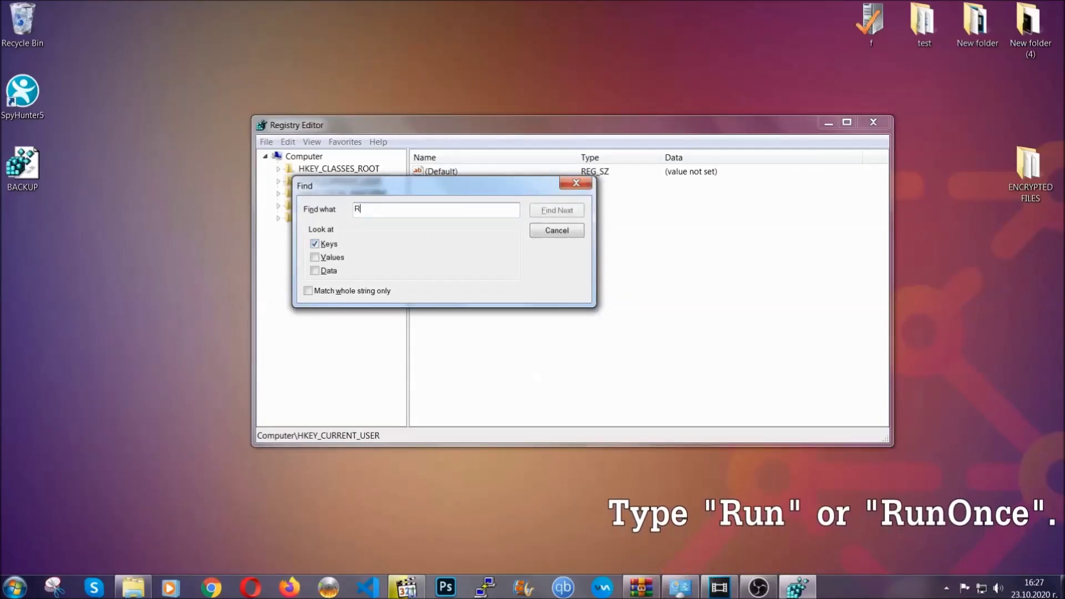
text(unOnce)
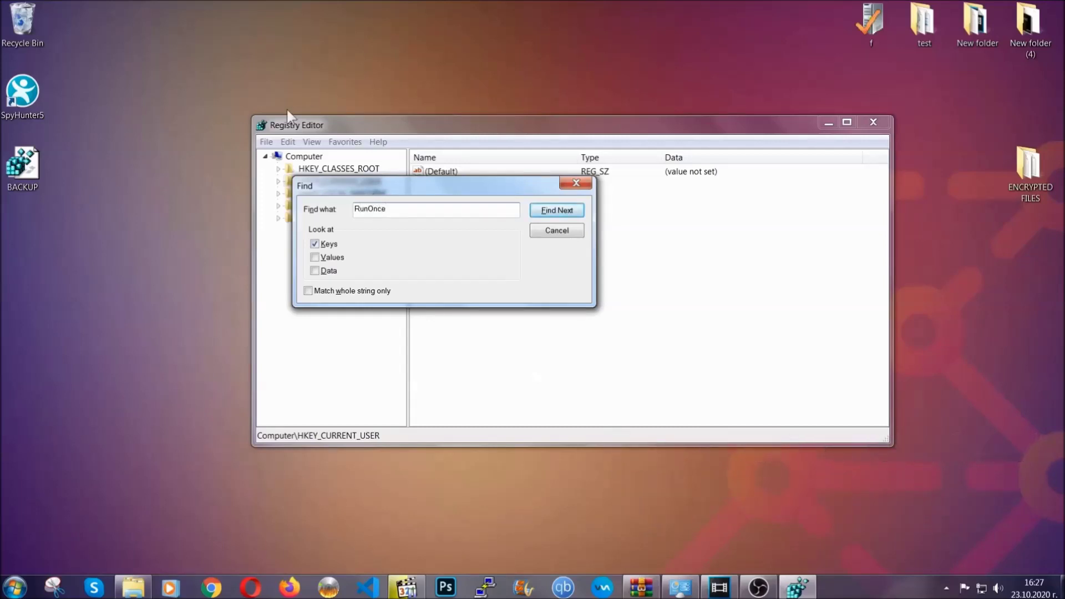
click(571, 219)
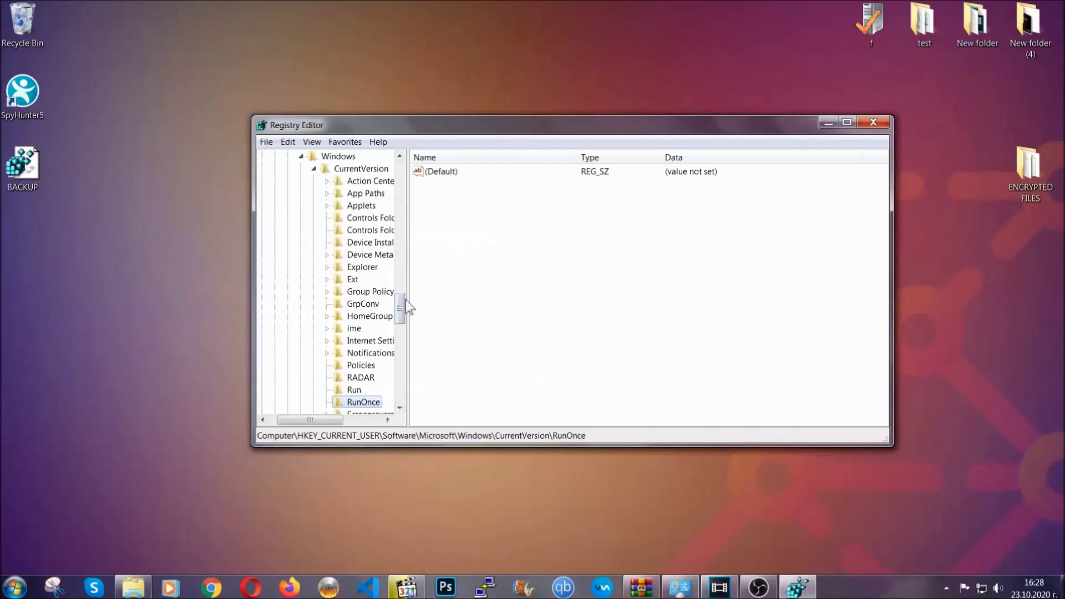
drag(400, 306, 400, 318)
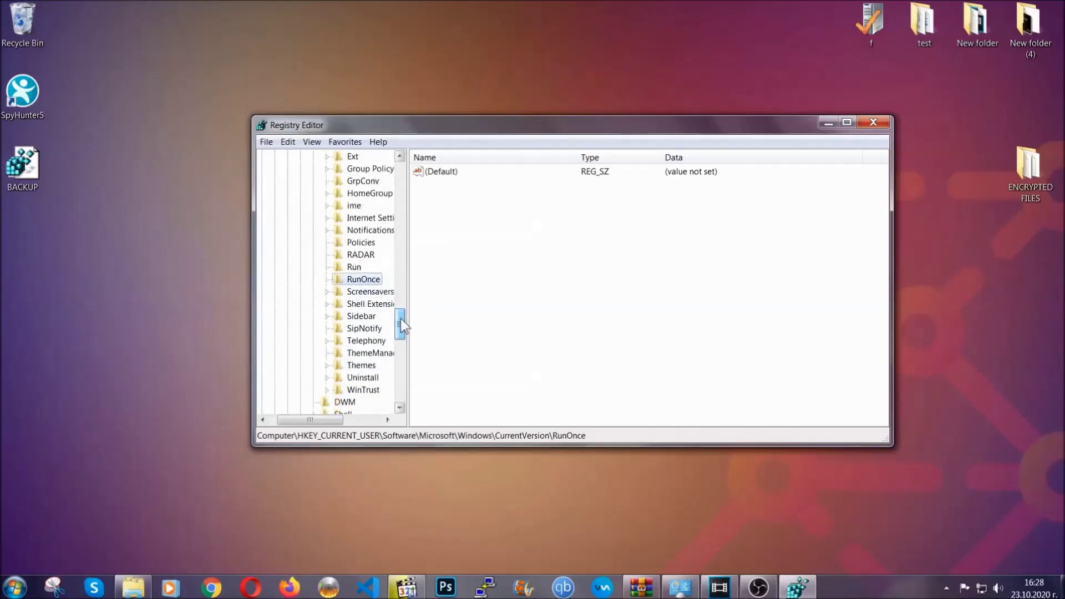
click(354, 267)
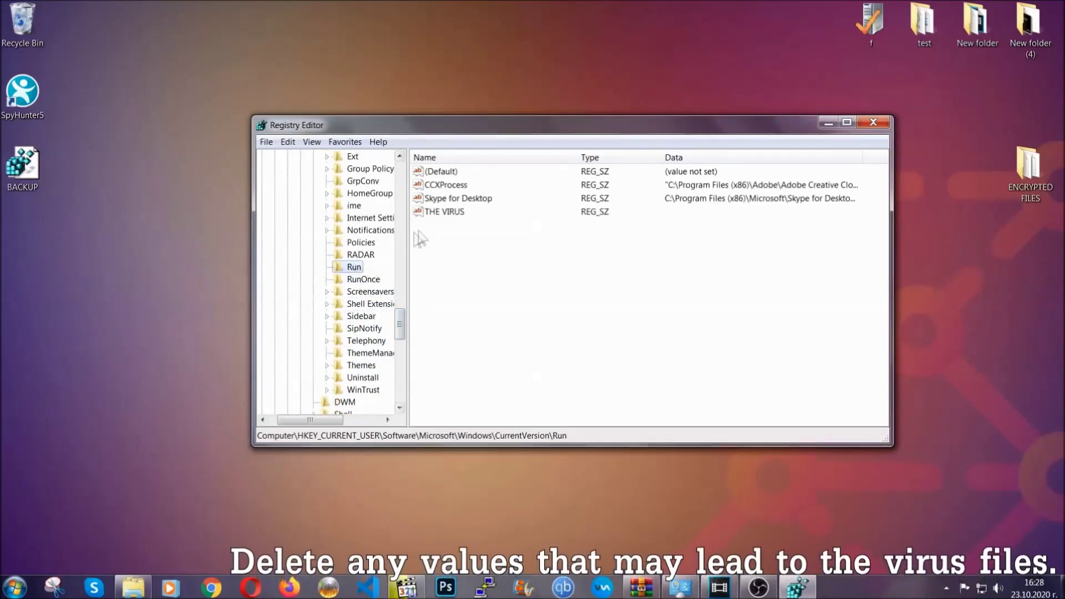
Step: Delete the THE VIRUS value from the Run key, confirm, and close Registry Editor
click(437, 213)
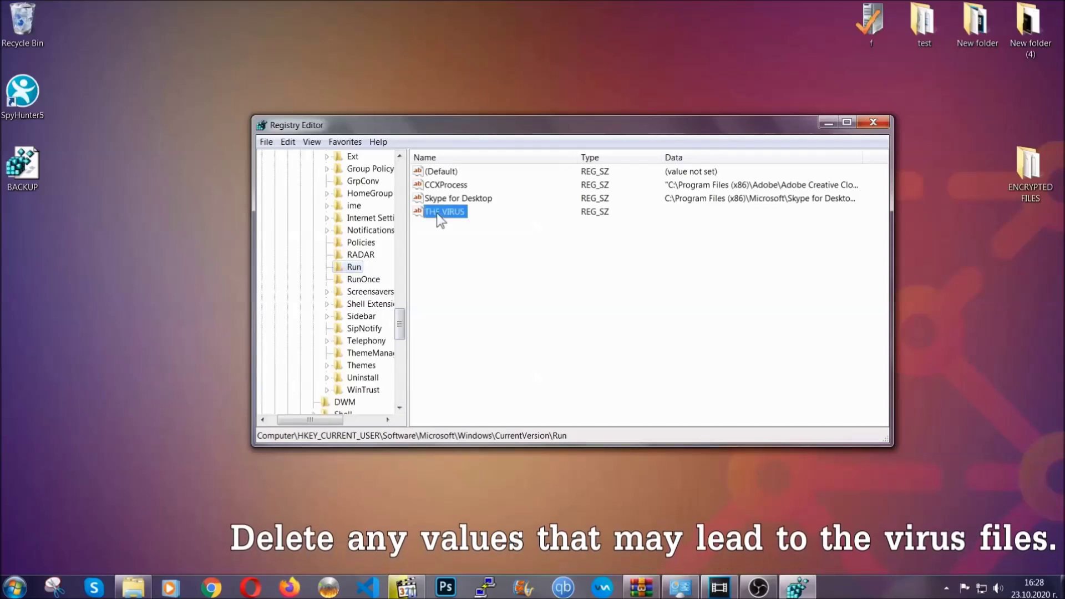
right_click(437, 213)
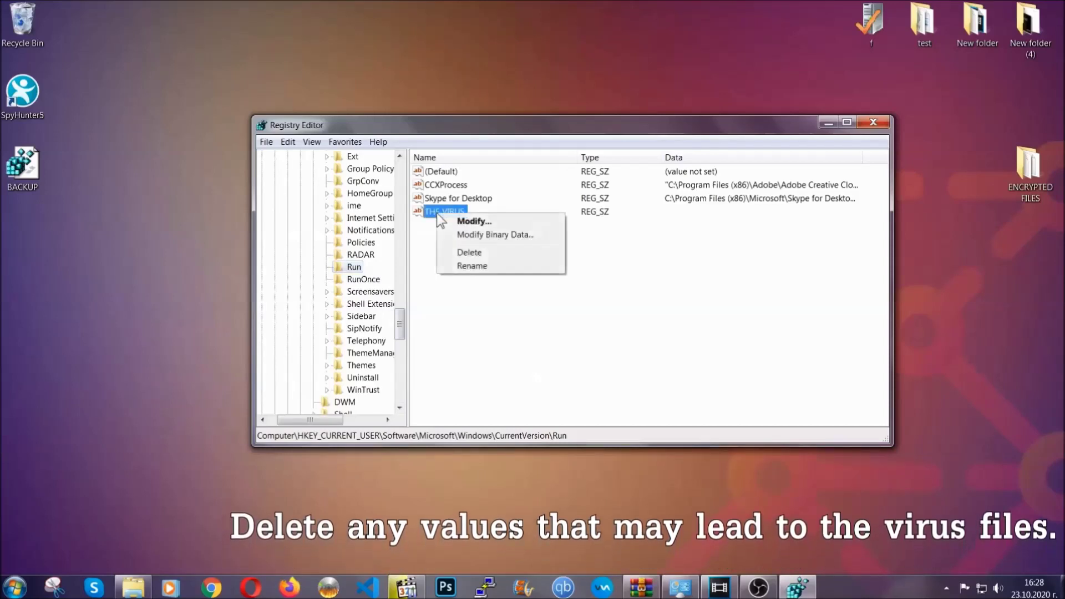
click(460, 254)
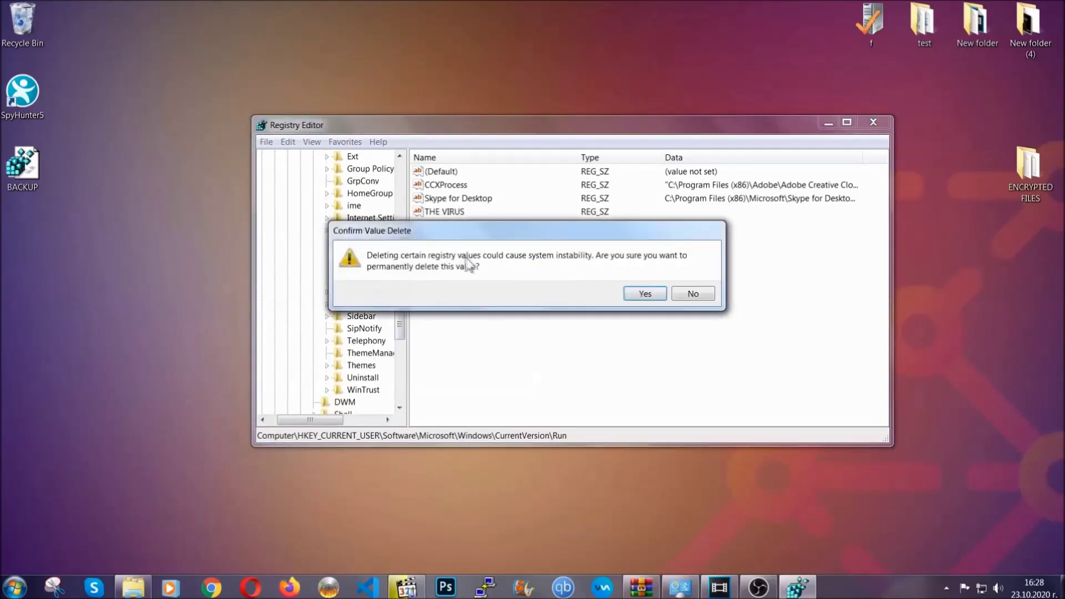
click(643, 295)
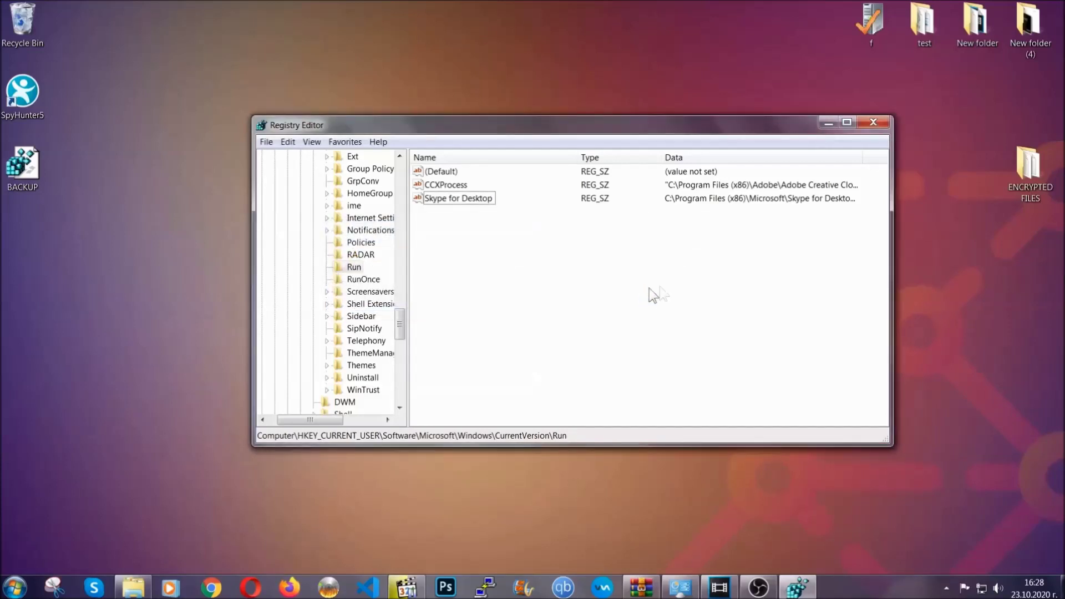
click(882, 119)
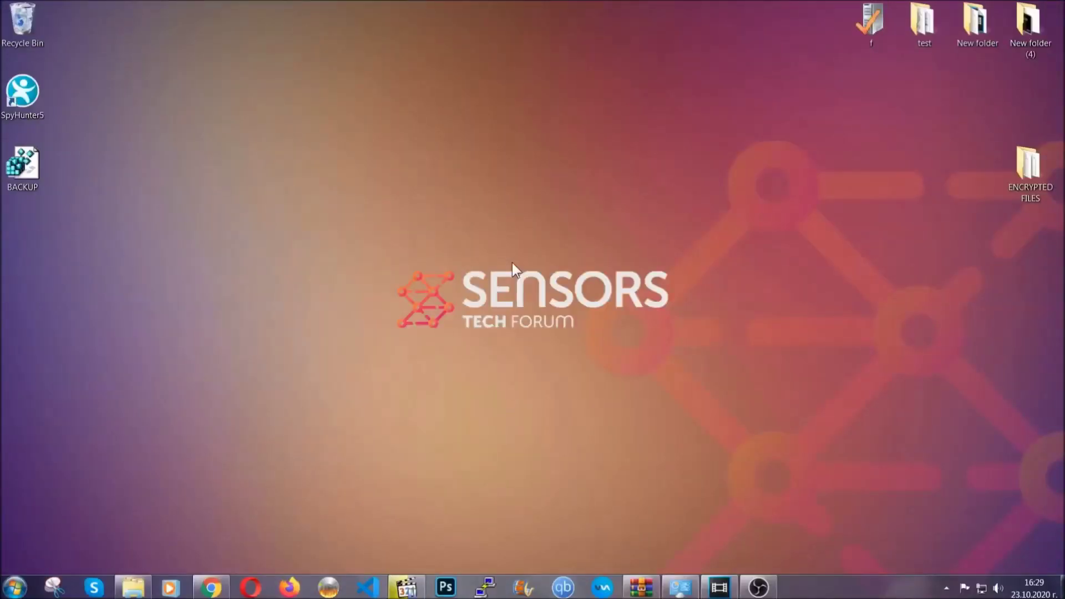
Step: Bring Chrome back and highlight the ransomware article's full web address
click(211, 588)
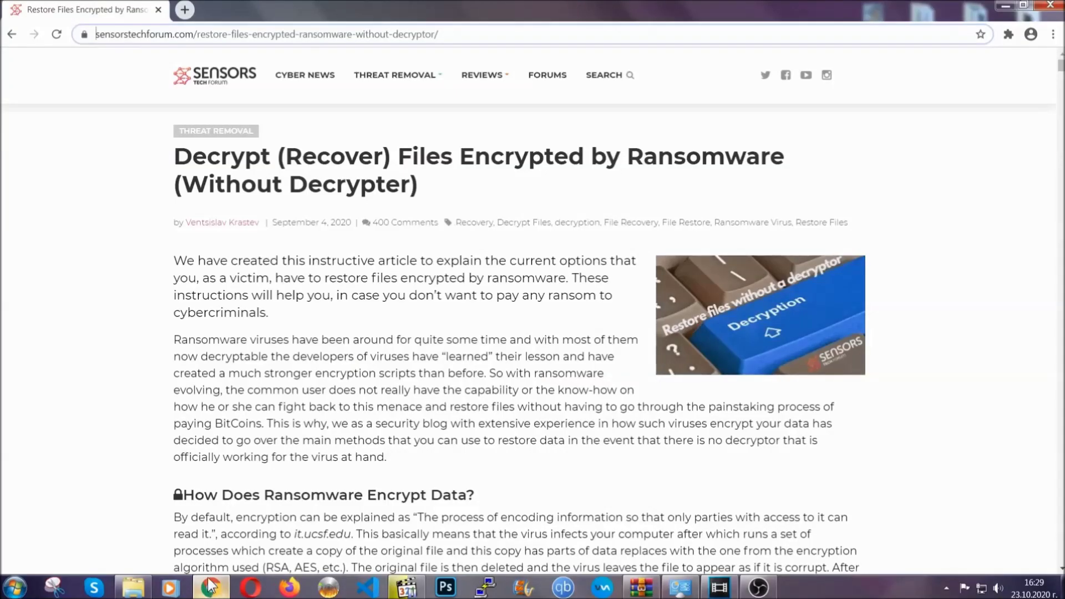
click(106, 34)
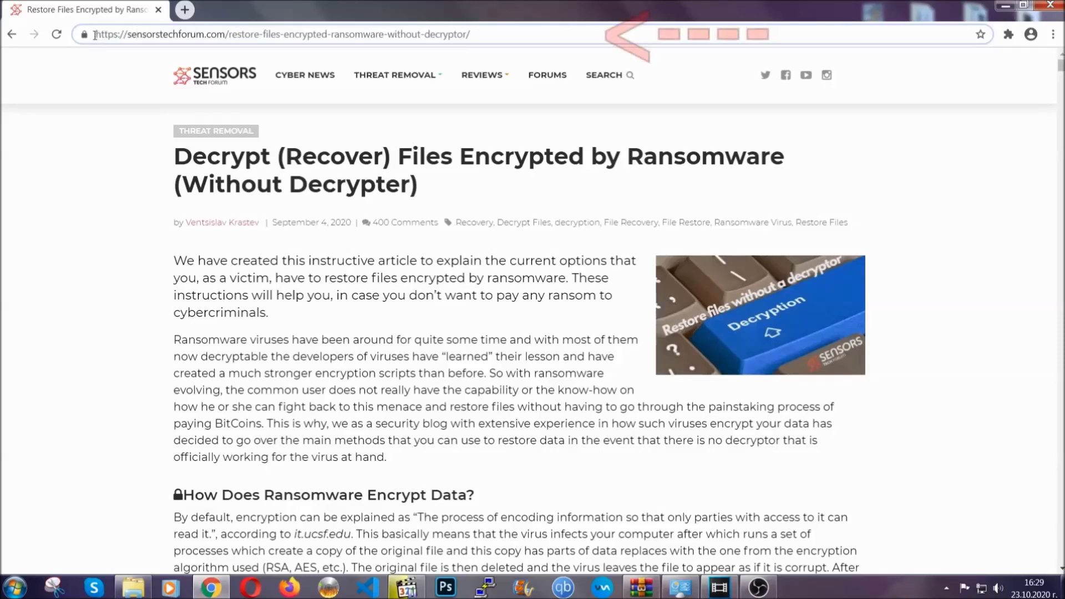
drag(96, 34, 481, 39)
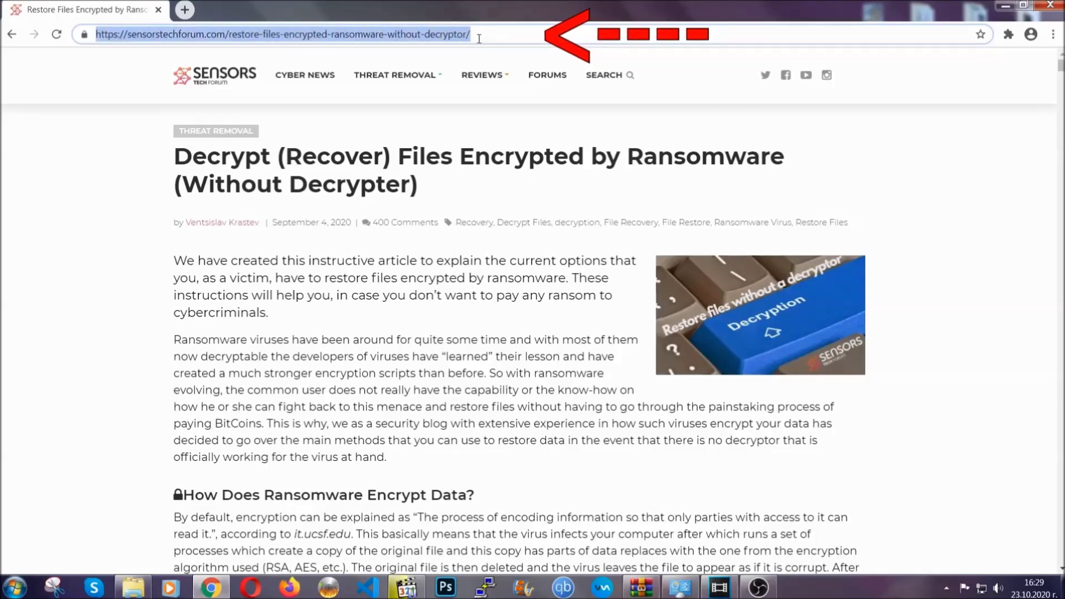
Step: Scroll to the recovery methods list and expand Method 2 – Restore Data via Windows Backup
mouse_move(482, 108)
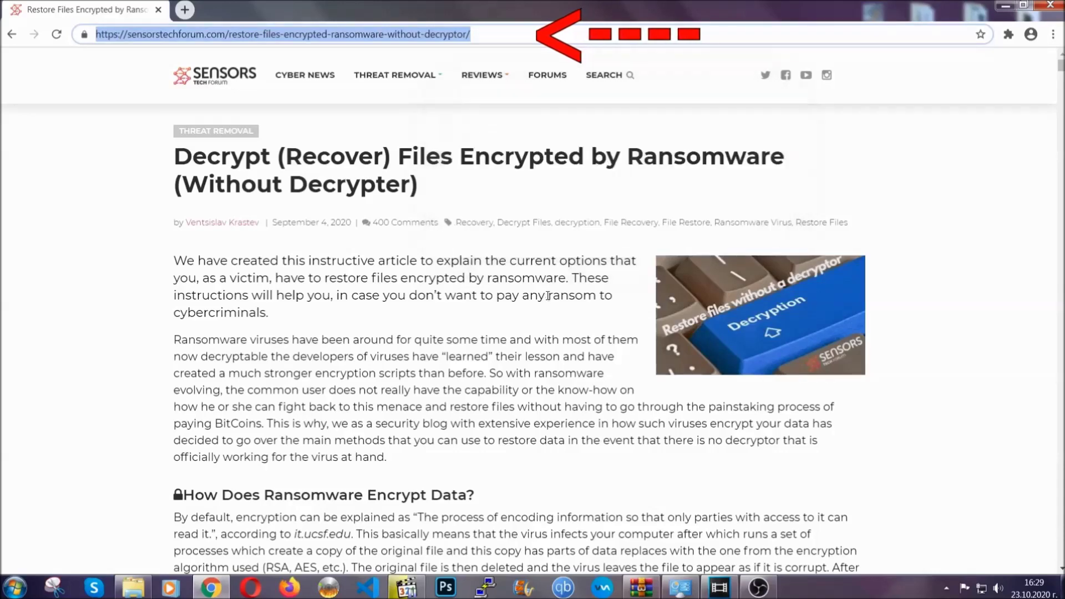
scroll(547, 303, down, 5)
scroll(547, 303, down, 6)
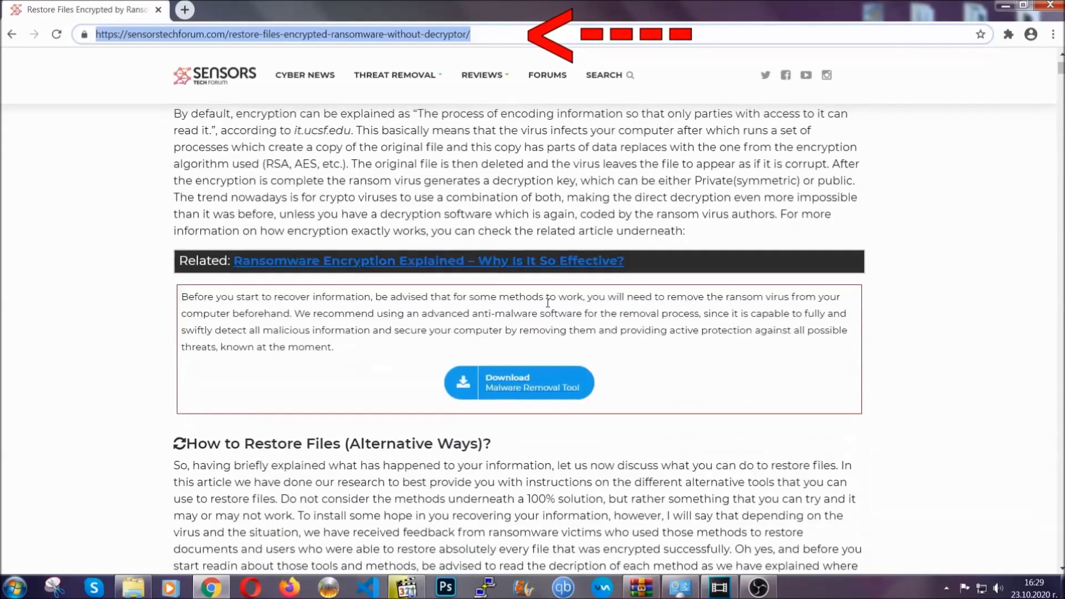
scroll(548, 304, down, 4)
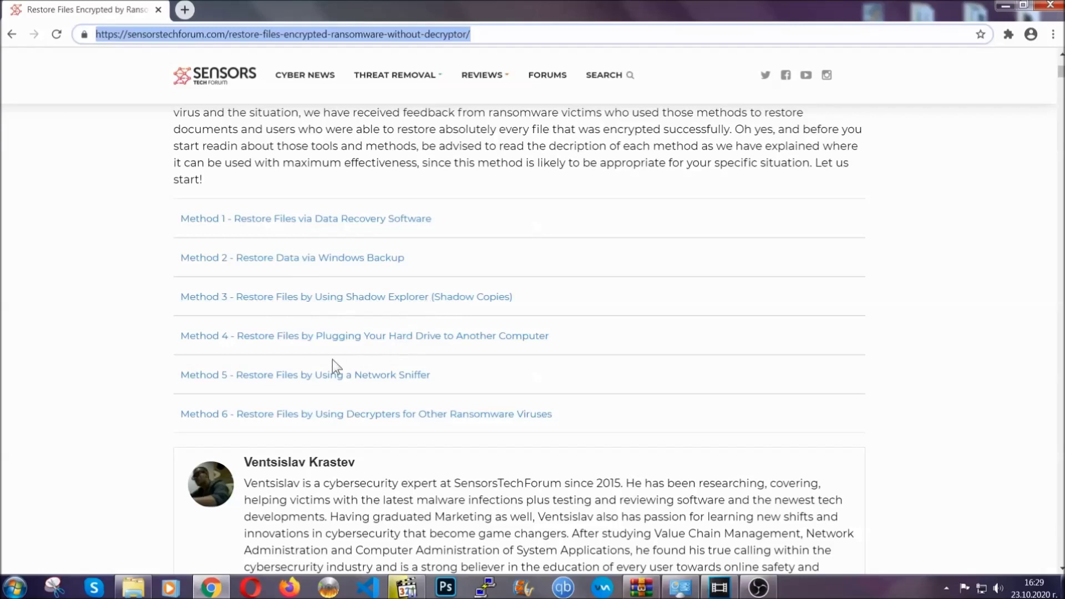
click(332, 257)
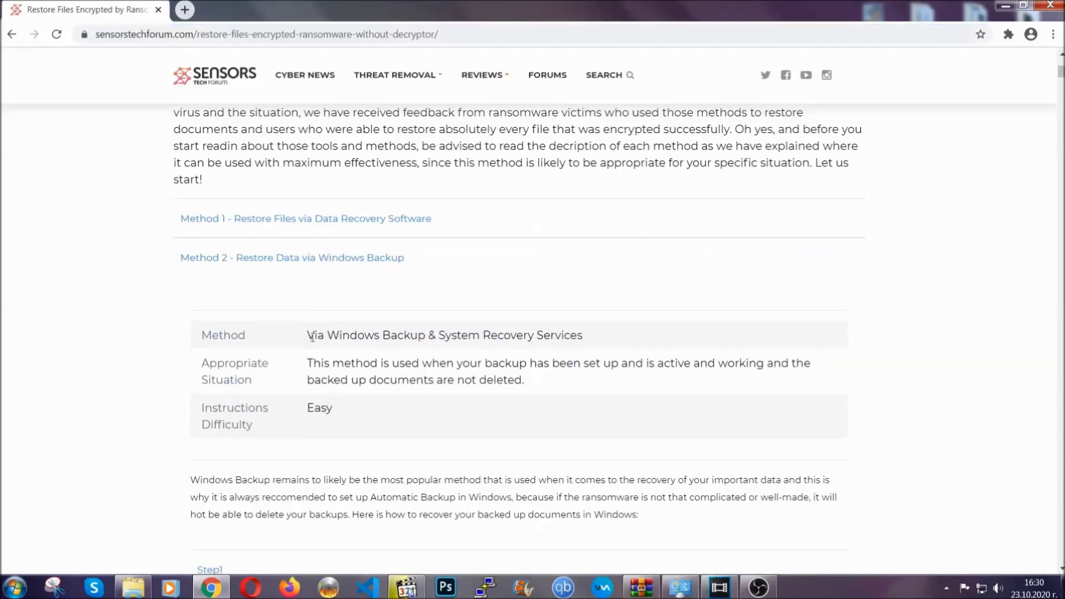
Step: Expand Step1, Step2 and Step3 of Method 2's Windows Backup instructions
drag(308, 335, 375, 413)
click(379, 416)
scroll(380, 415, down, 4)
scroll(381, 414, down, 1)
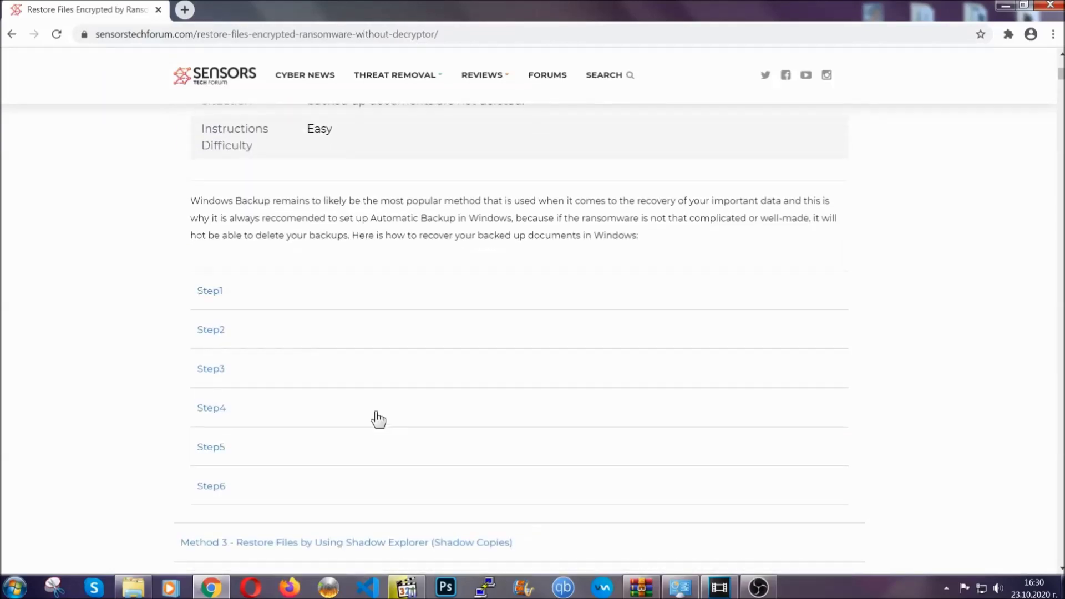
click(220, 292)
scroll(499, 349, down, 4)
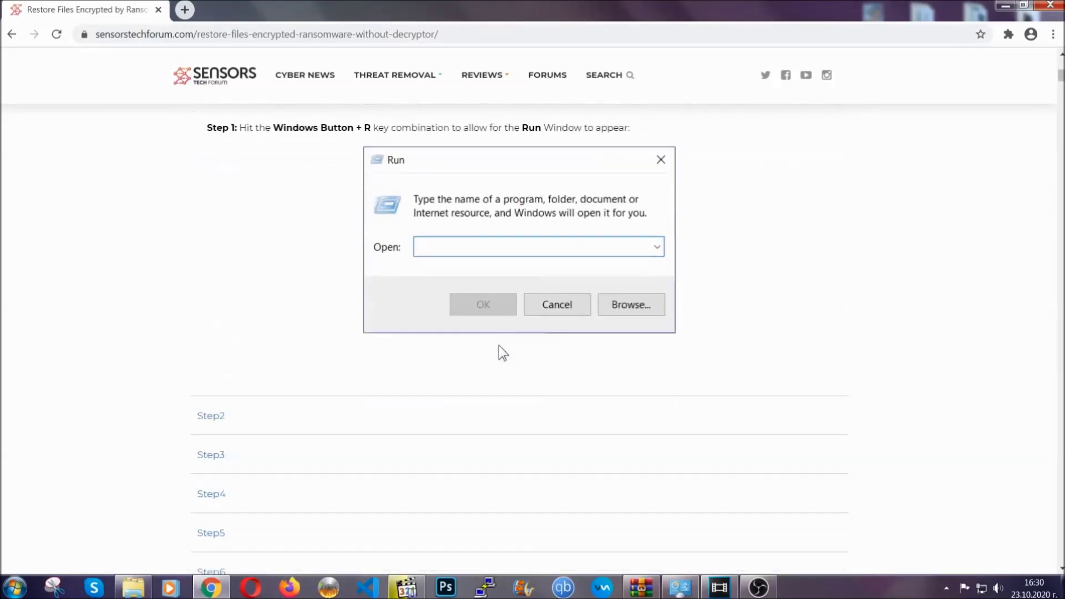
click(249, 348)
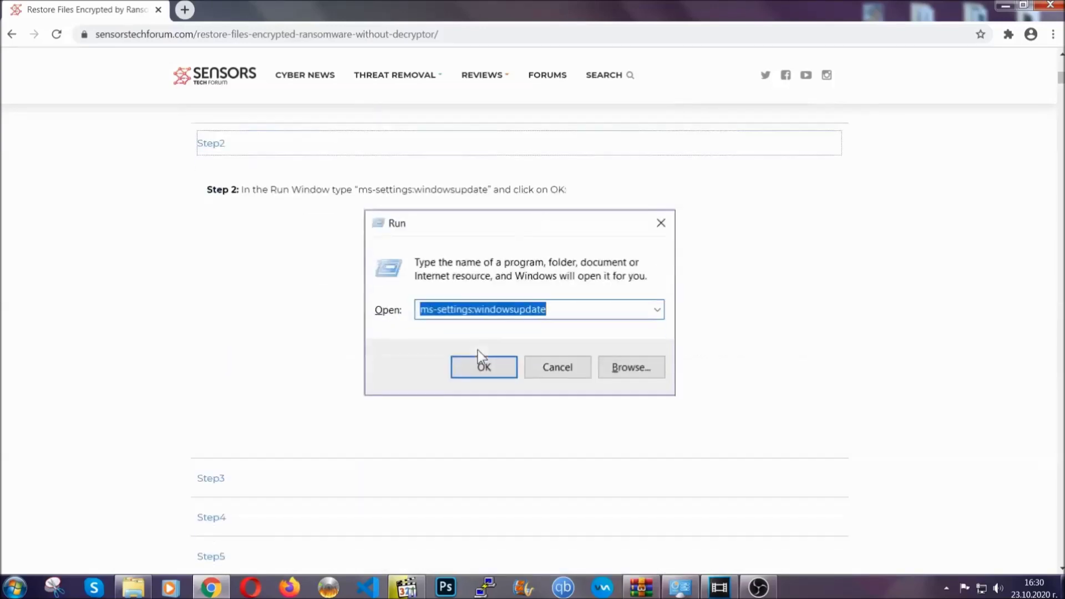
click(314, 406)
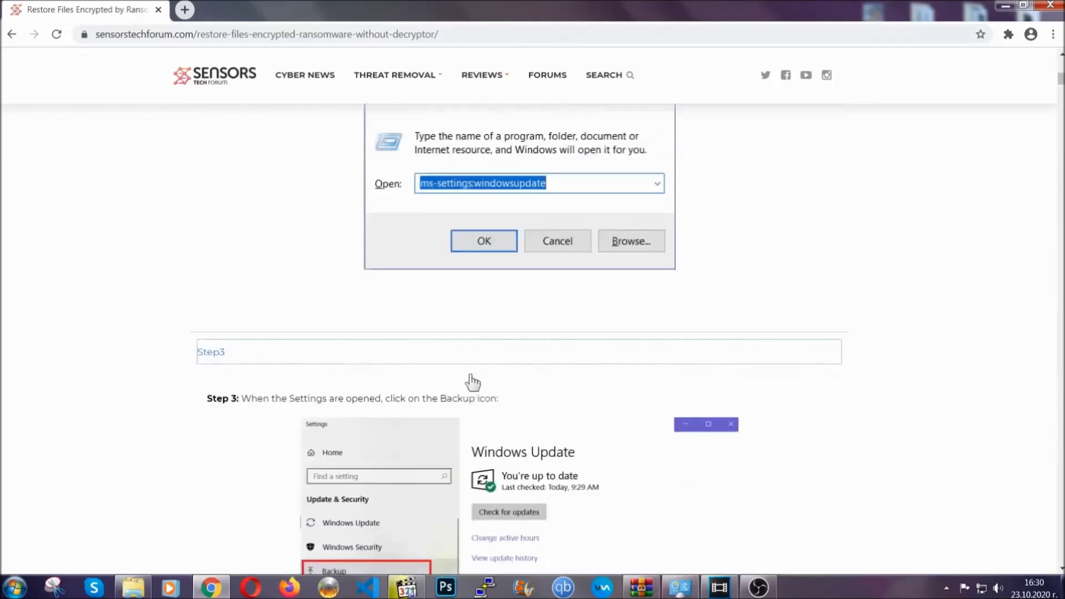
Step: Read through the remaining instructions, scroll back up, and minimize Chrome to show the desktop
scroll(469, 378, down, 2)
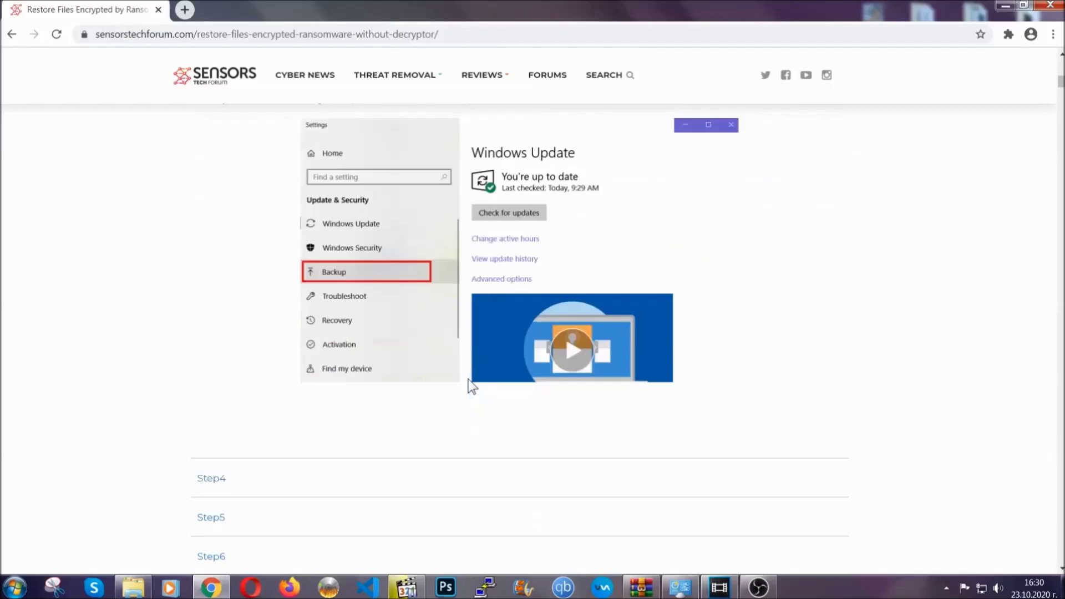
scroll(468, 380, down, 2)
scroll(468, 380, down, 7)
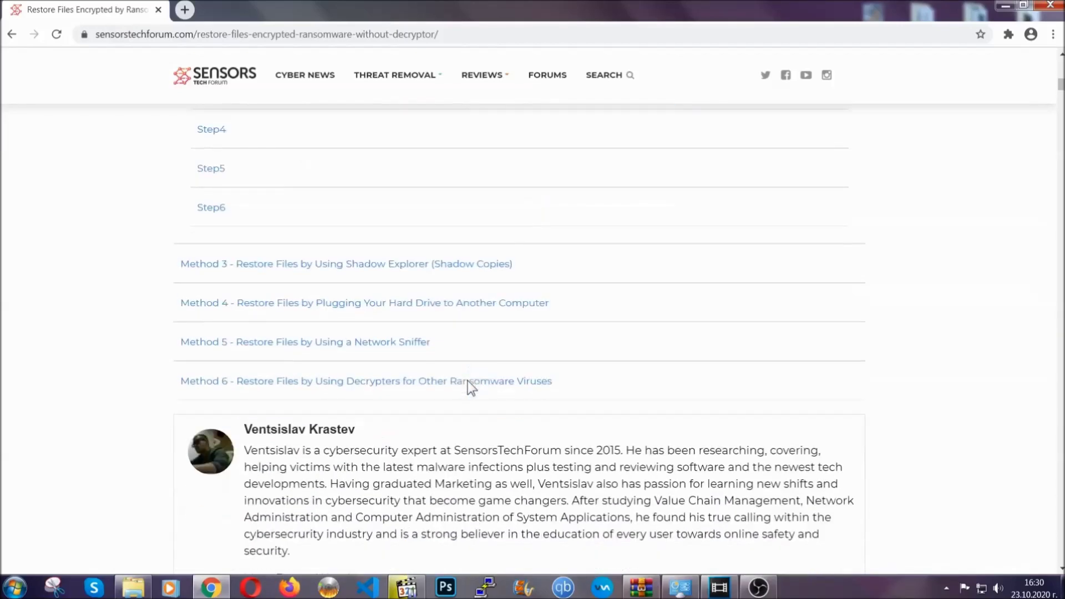
scroll(467, 381, up, 20)
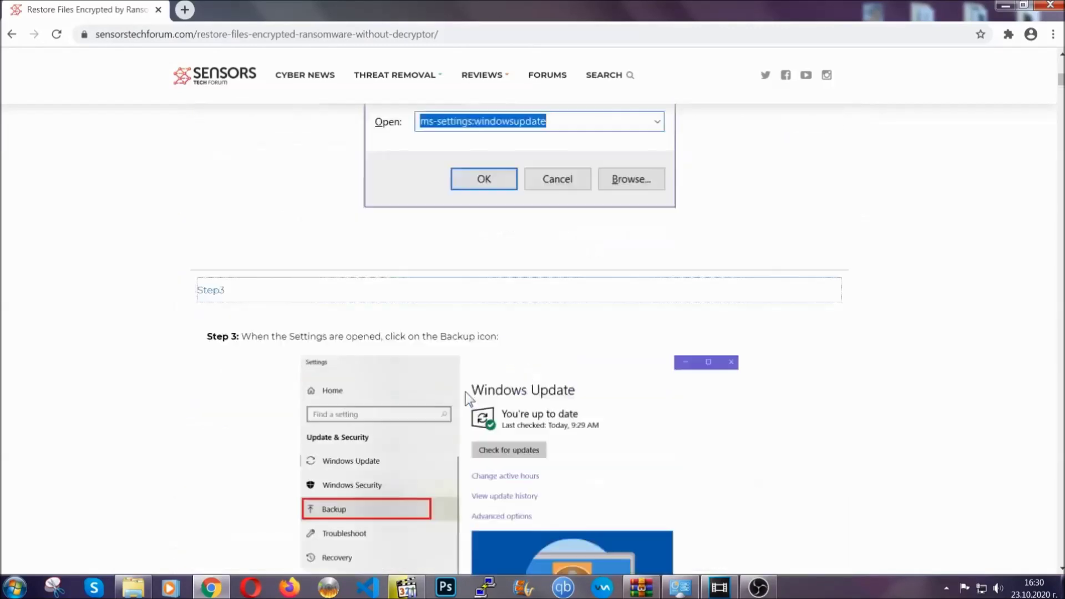
scroll(465, 398, up, 4)
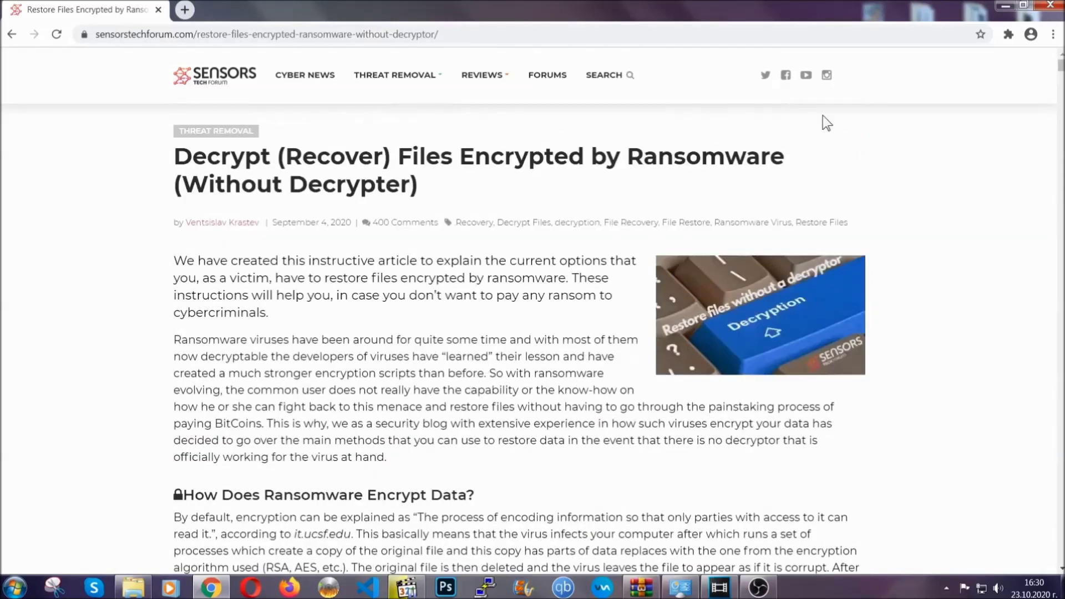
click(1003, 5)
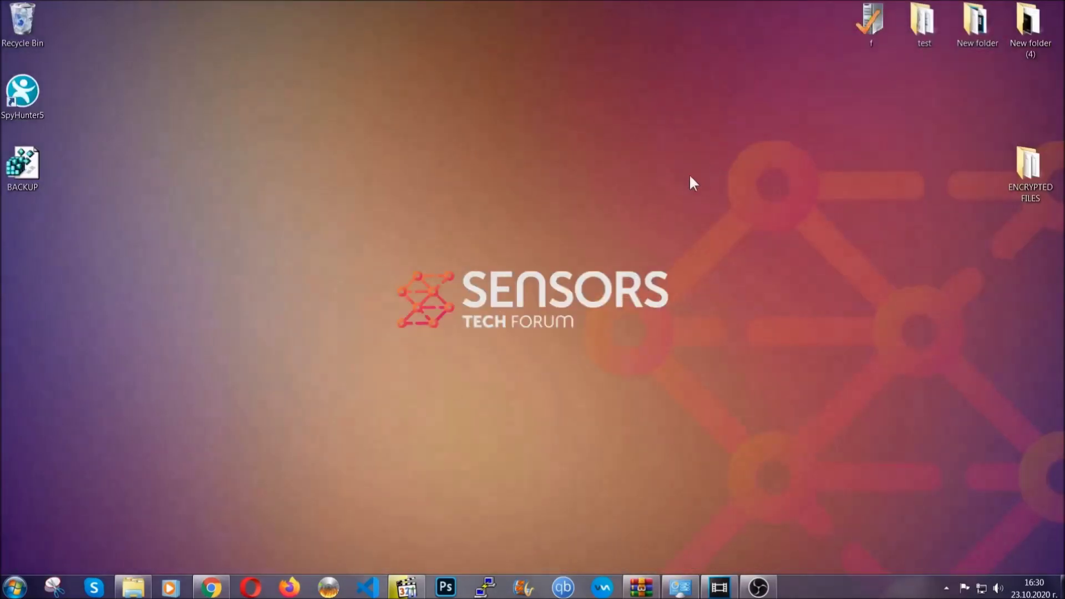